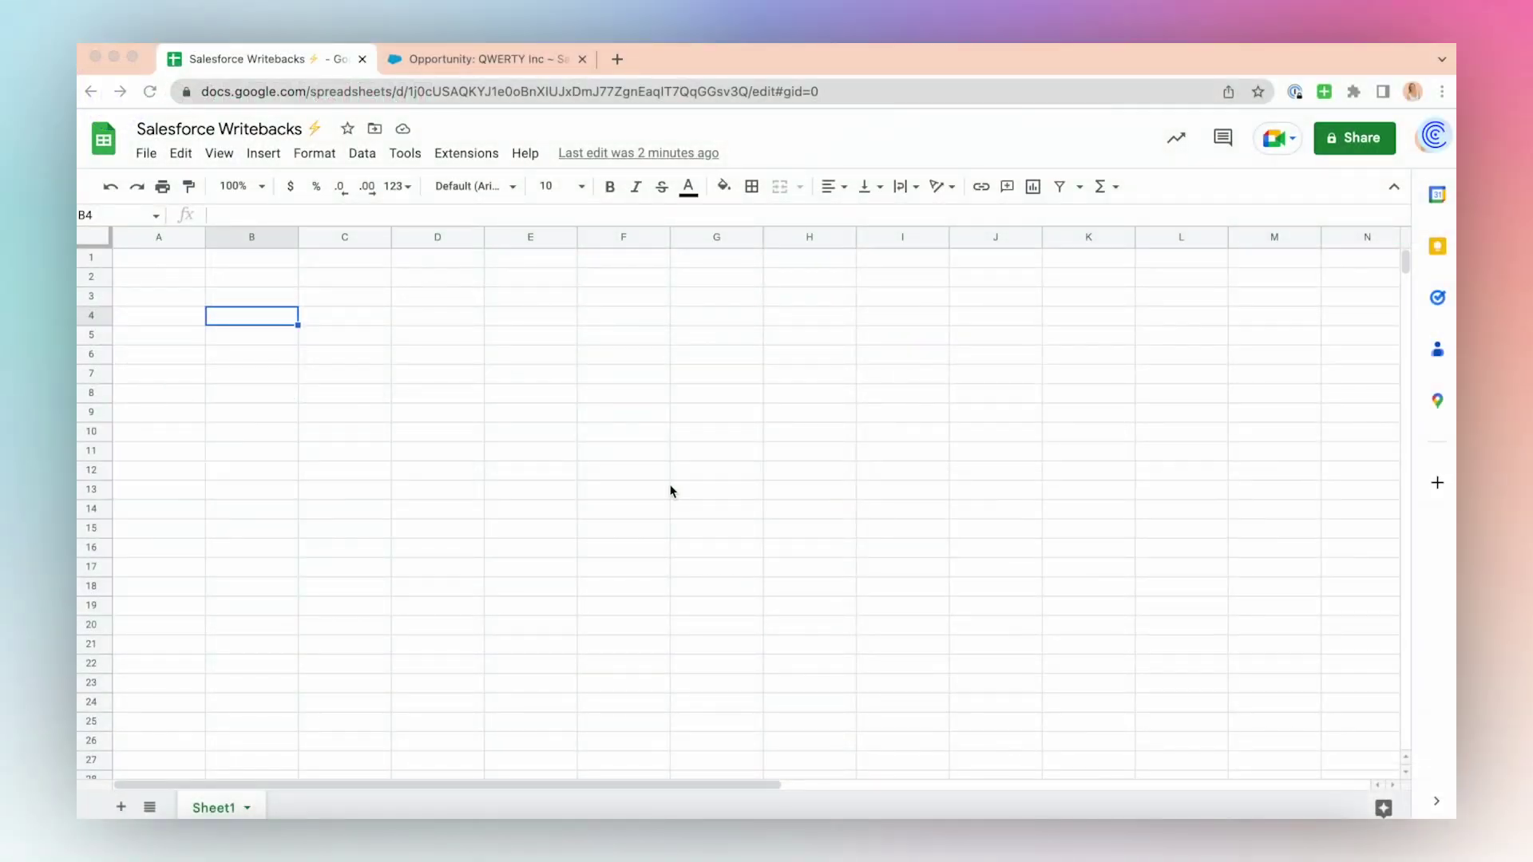
Launch the Coefficient data connector from the Extensions menu.
{"action": "left_click", "coordinate": [484, 156]}
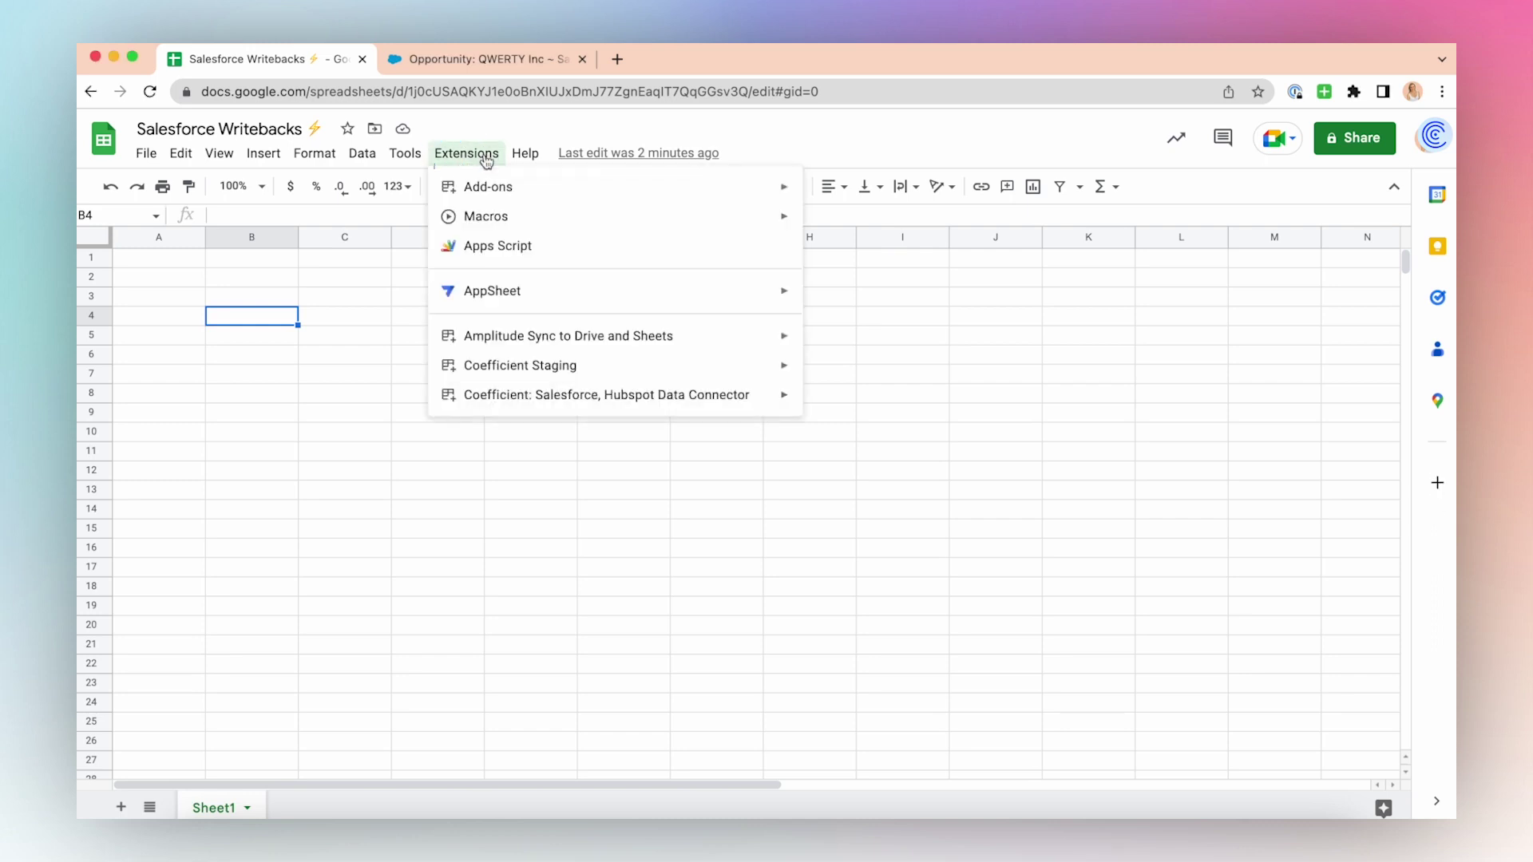
{"action": "mouse_move", "coordinate": [595, 399]}
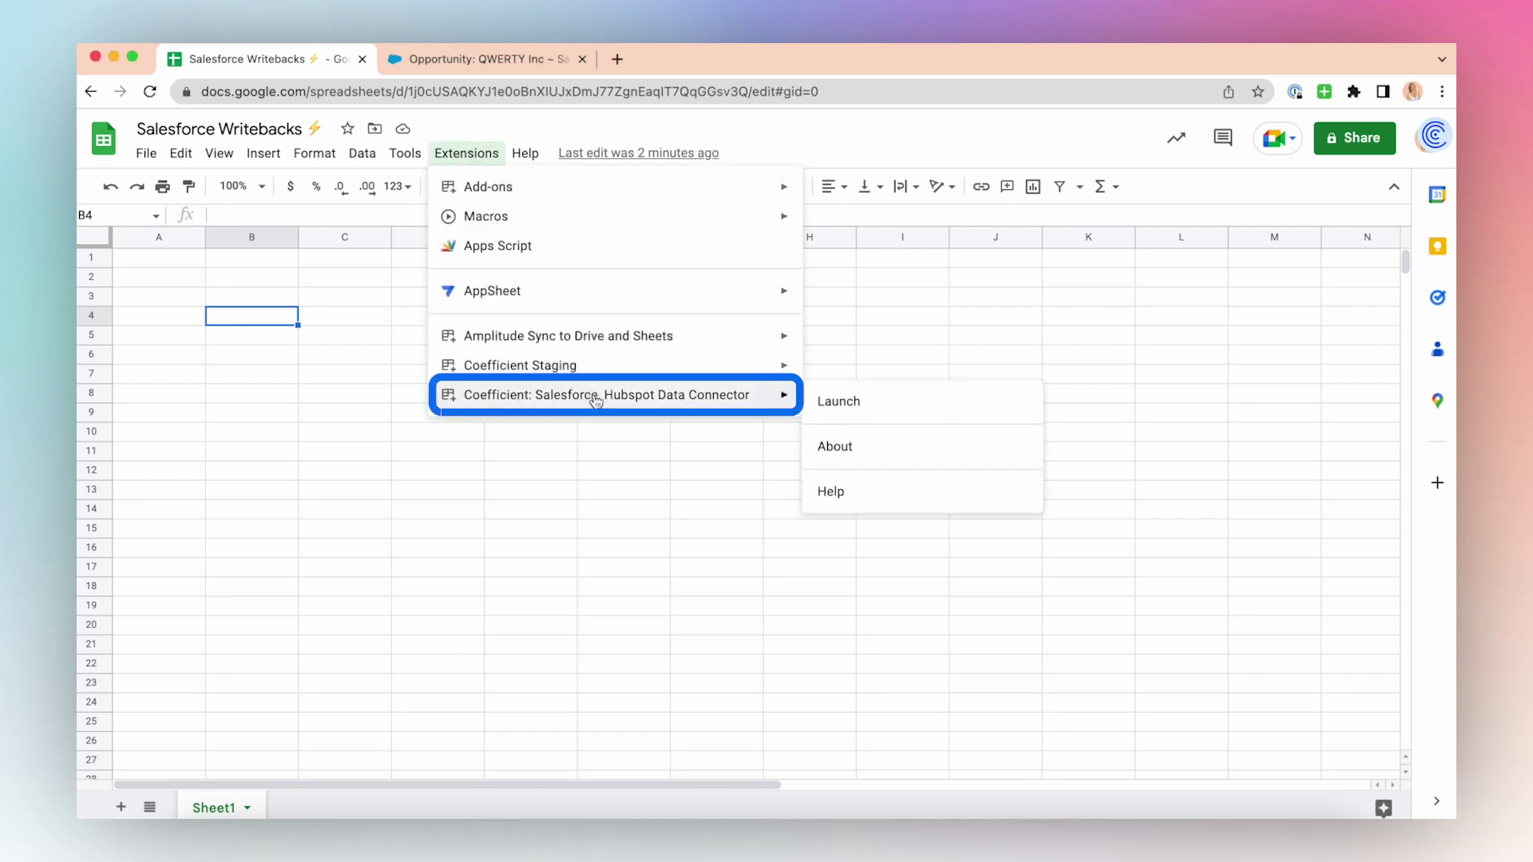
{"action": "left_click", "coordinate": [900, 404]}
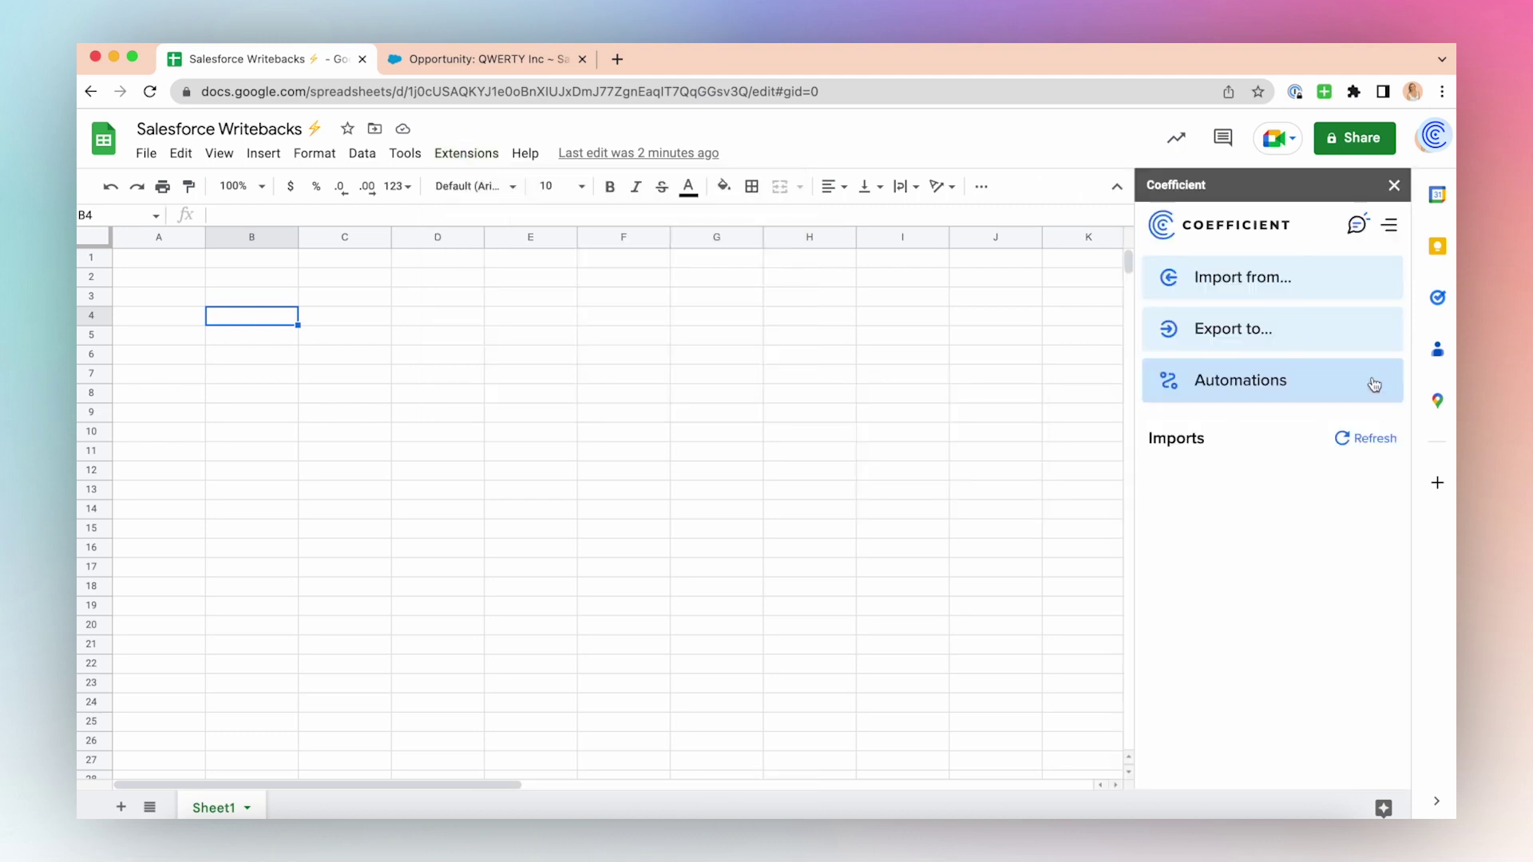
Start a Salesforce import from Object & Fields using the Opportunity object.
{"action": "left_click", "coordinate": [1300, 286]}
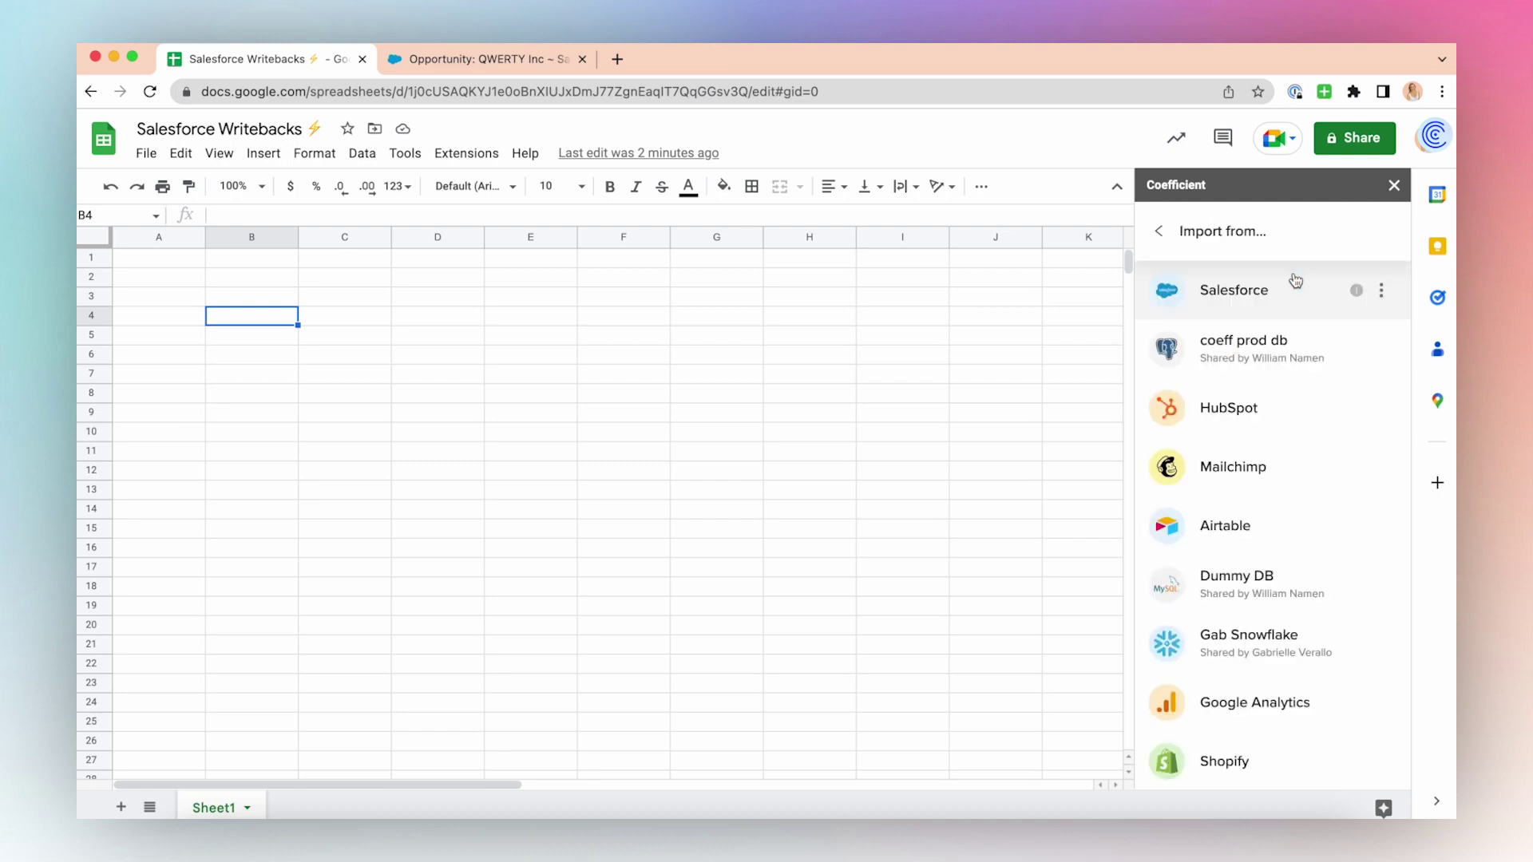
{"action": "left_click", "coordinate": [1295, 283]}
{"action": "left_click", "coordinate": [1260, 351]}
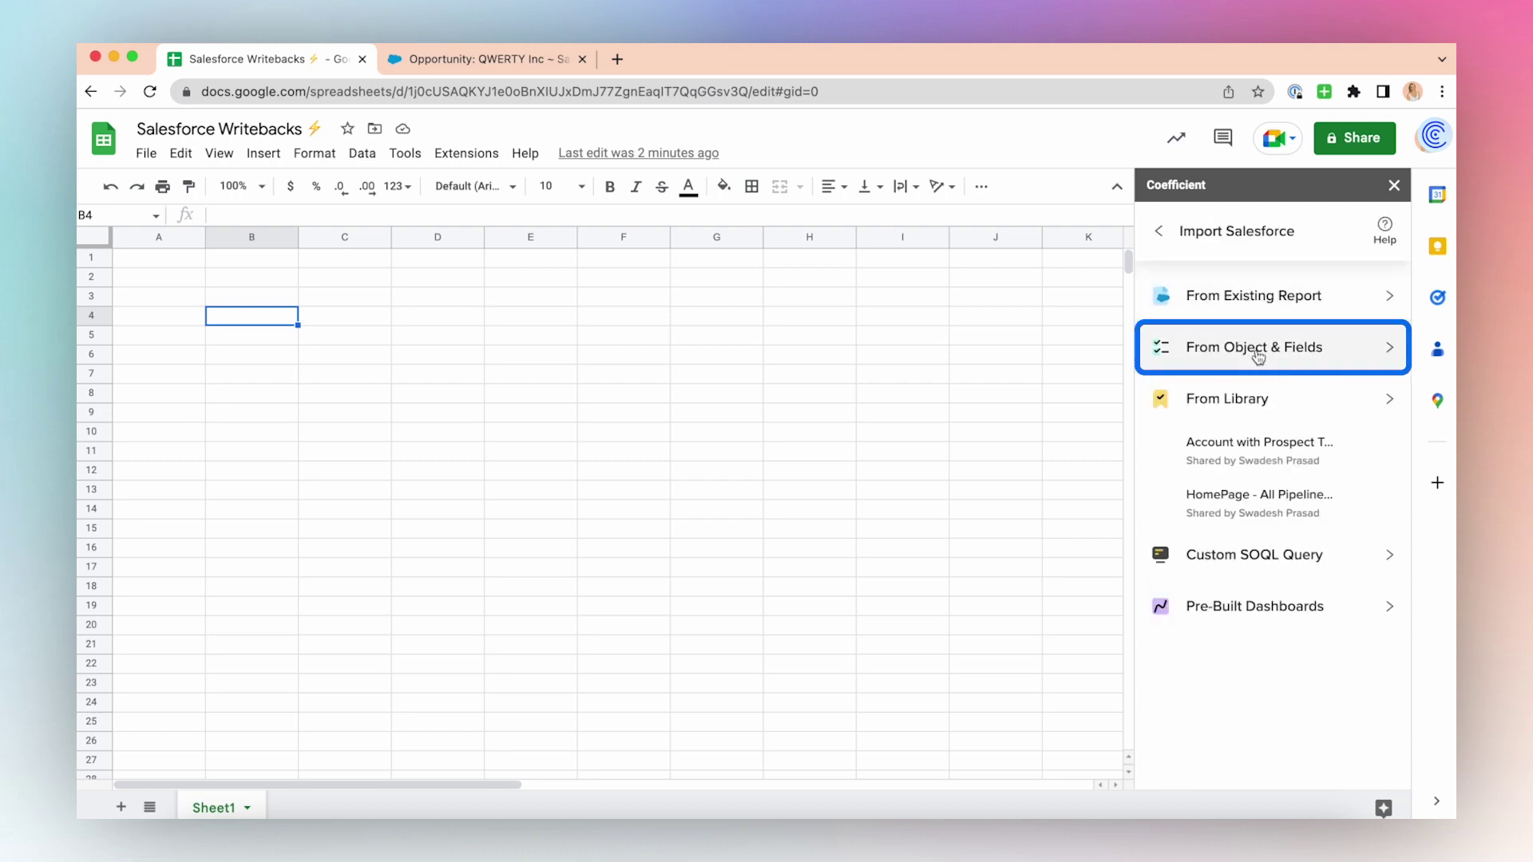
{"action": "left_click", "coordinate": [1219, 586]}
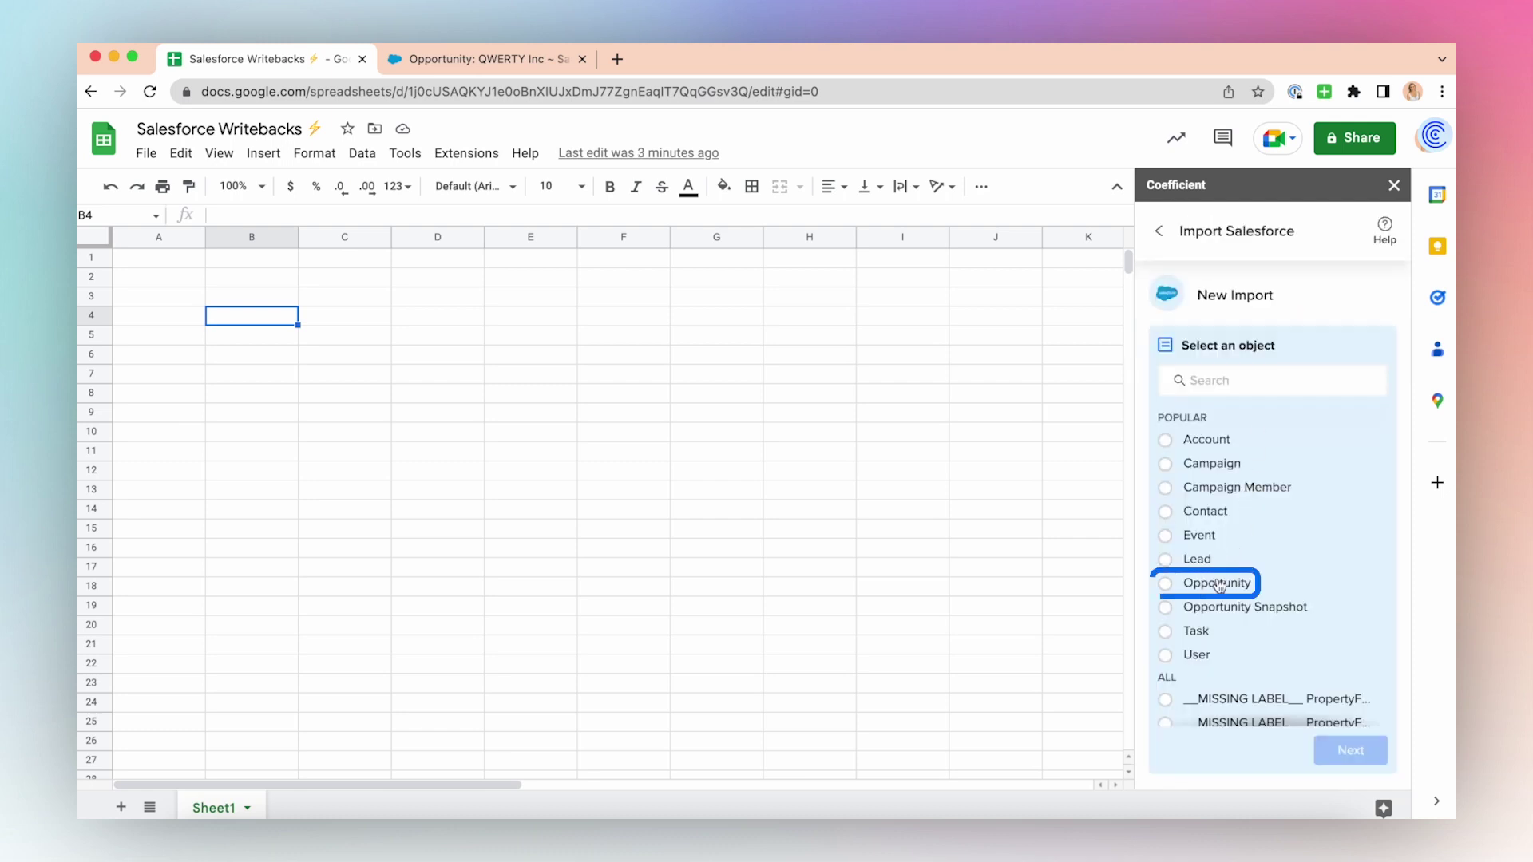
{"action": "left_click", "coordinate": [1372, 752]}
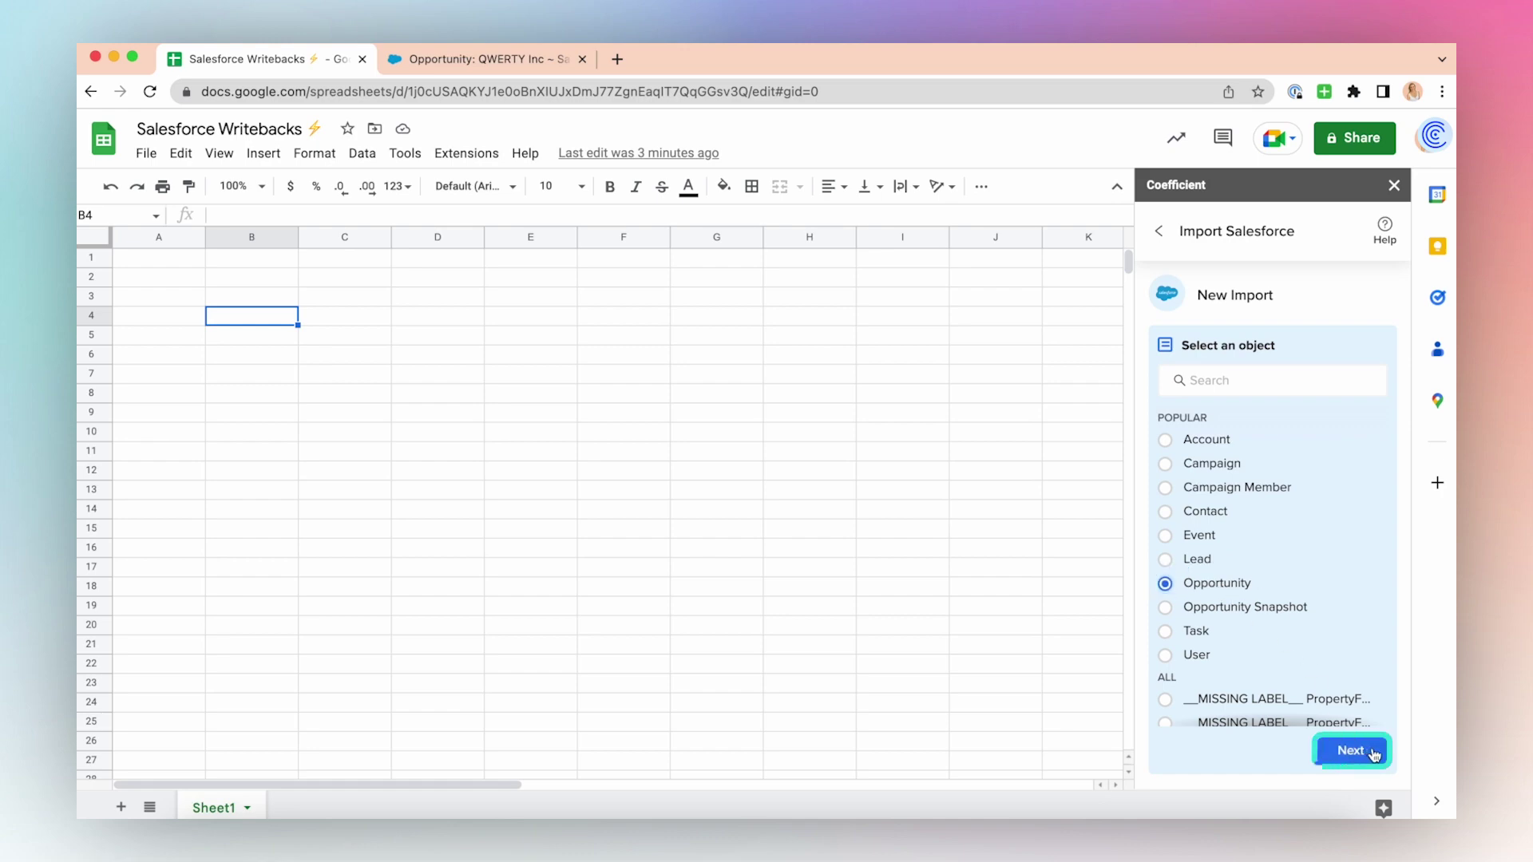
{"action": "left_click", "coordinate": [1349, 480]}
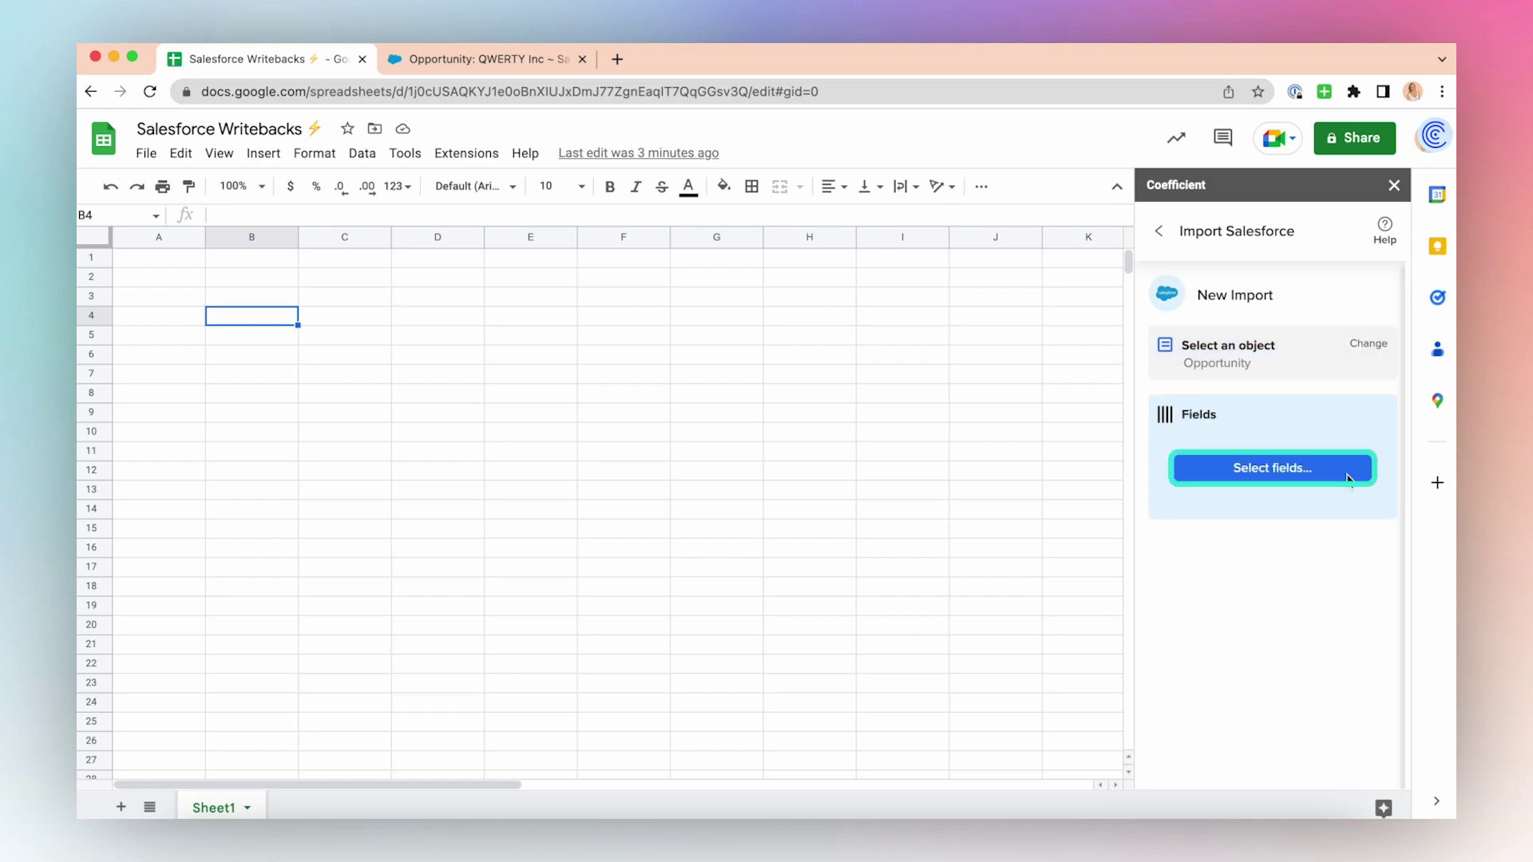
Add the Opportunity ID, Name, Amount and Lead Source fields to the import.
{"action": "type", "text": "opp"}
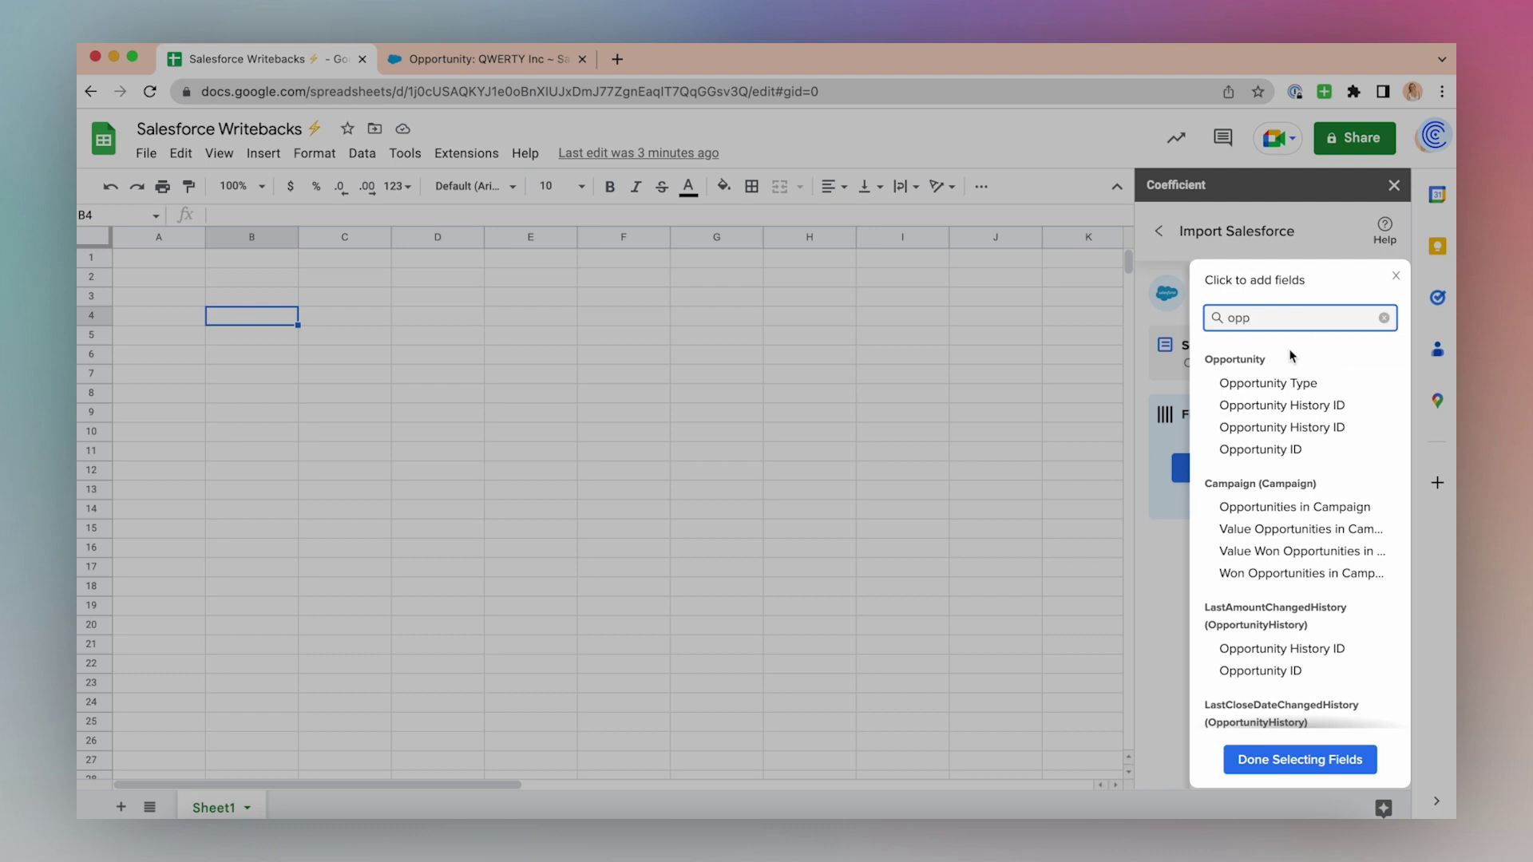
{"action": "left_click", "coordinate": [1262, 449]}
{"action": "double_click", "coordinate": [1243, 316]}
{"action": "type", "text": "name"}
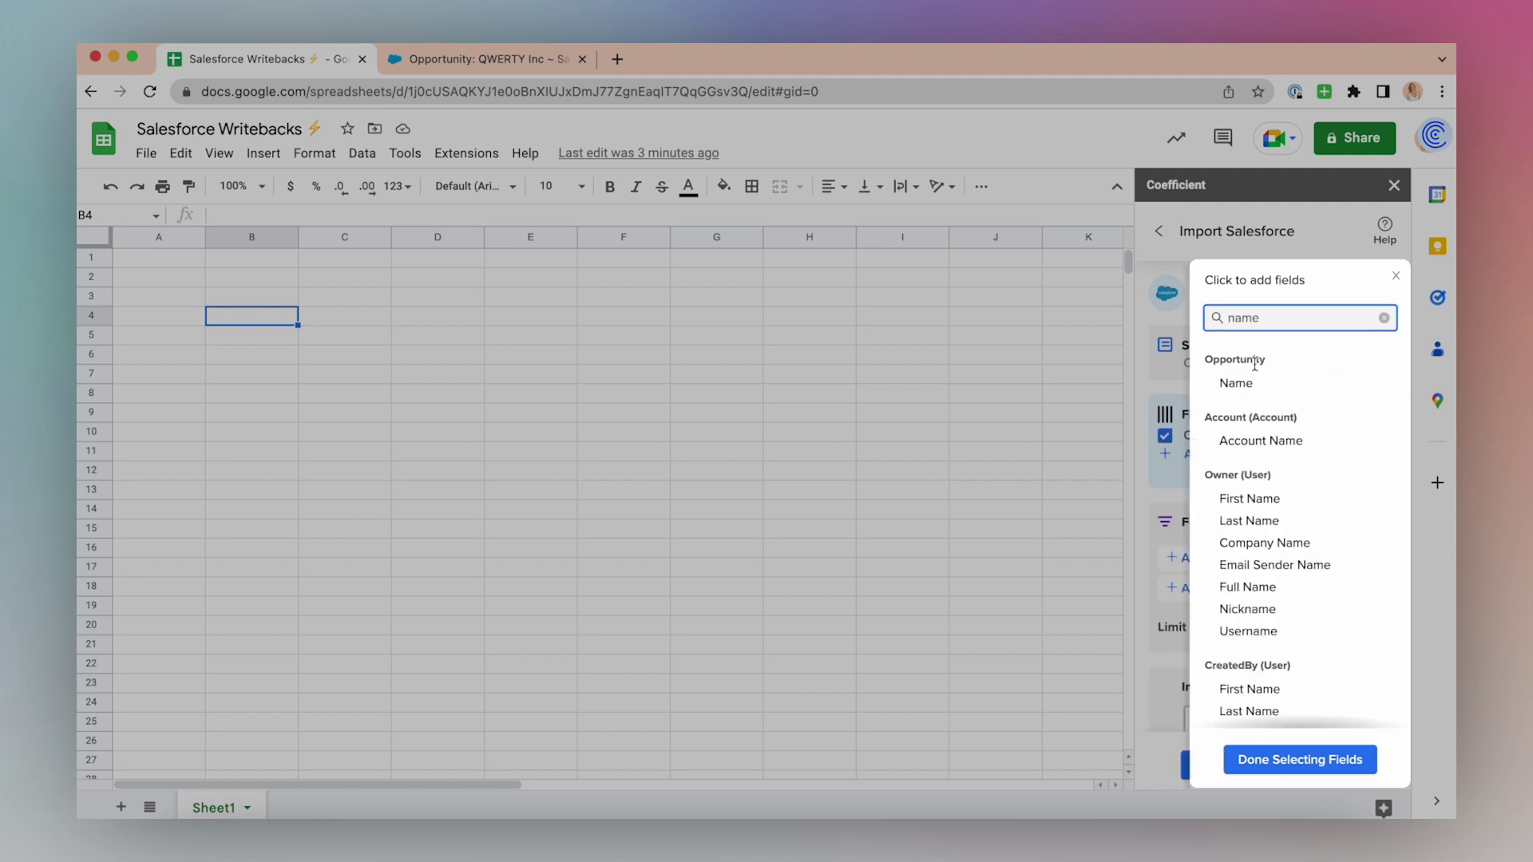
{"action": "left_click", "coordinate": [1238, 384]}
{"action": "double_click", "coordinate": [1243, 317]}
{"action": "type", "text": "amount"}
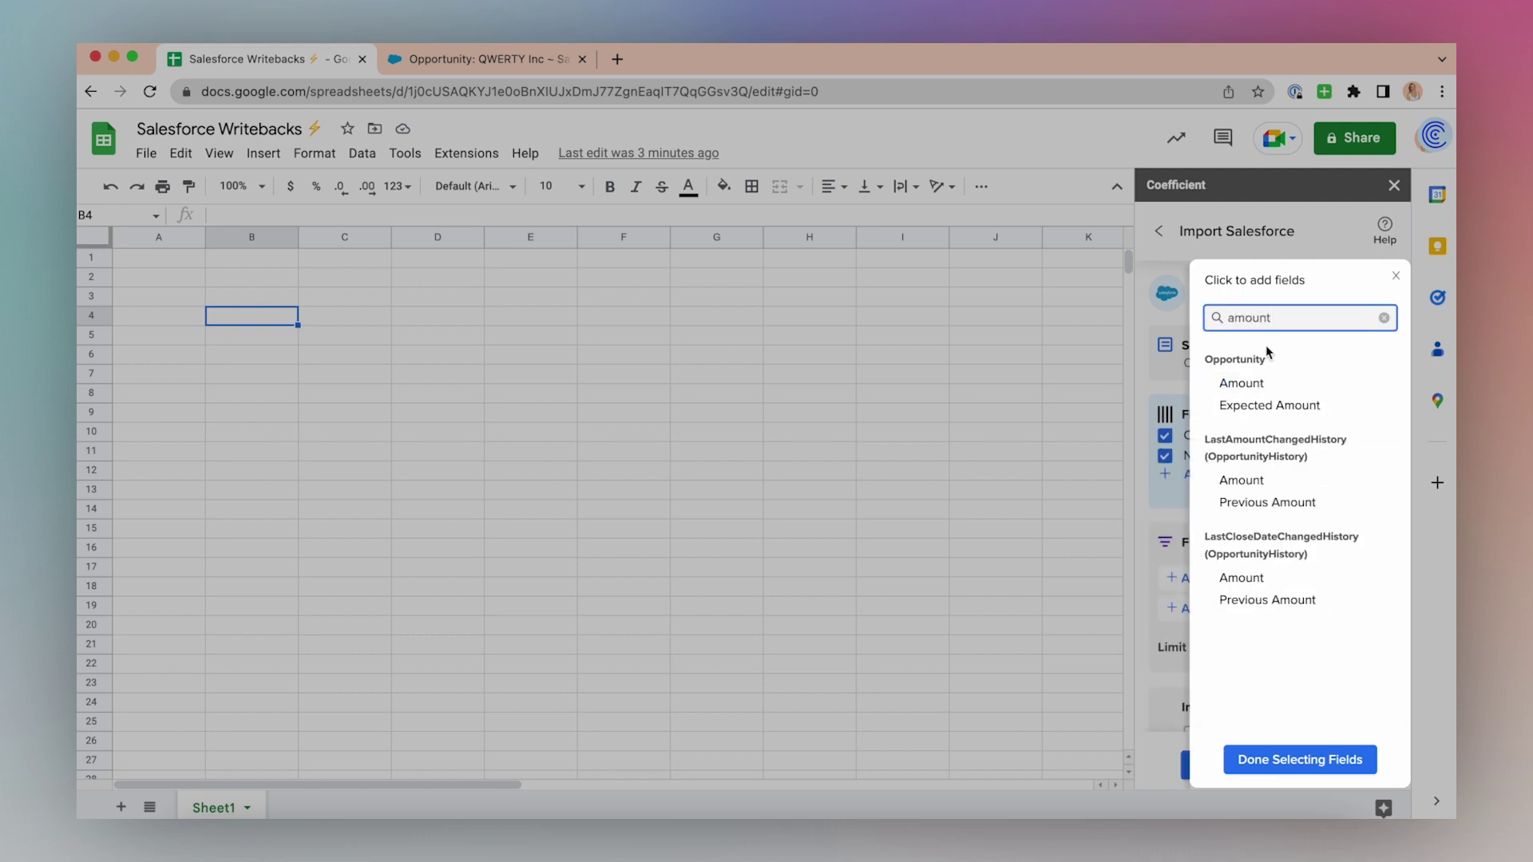
{"action": "left_click", "coordinate": [1245, 384]}
{"action": "double_click", "coordinate": [1268, 316]}
{"action": "type", "text": "lead"}
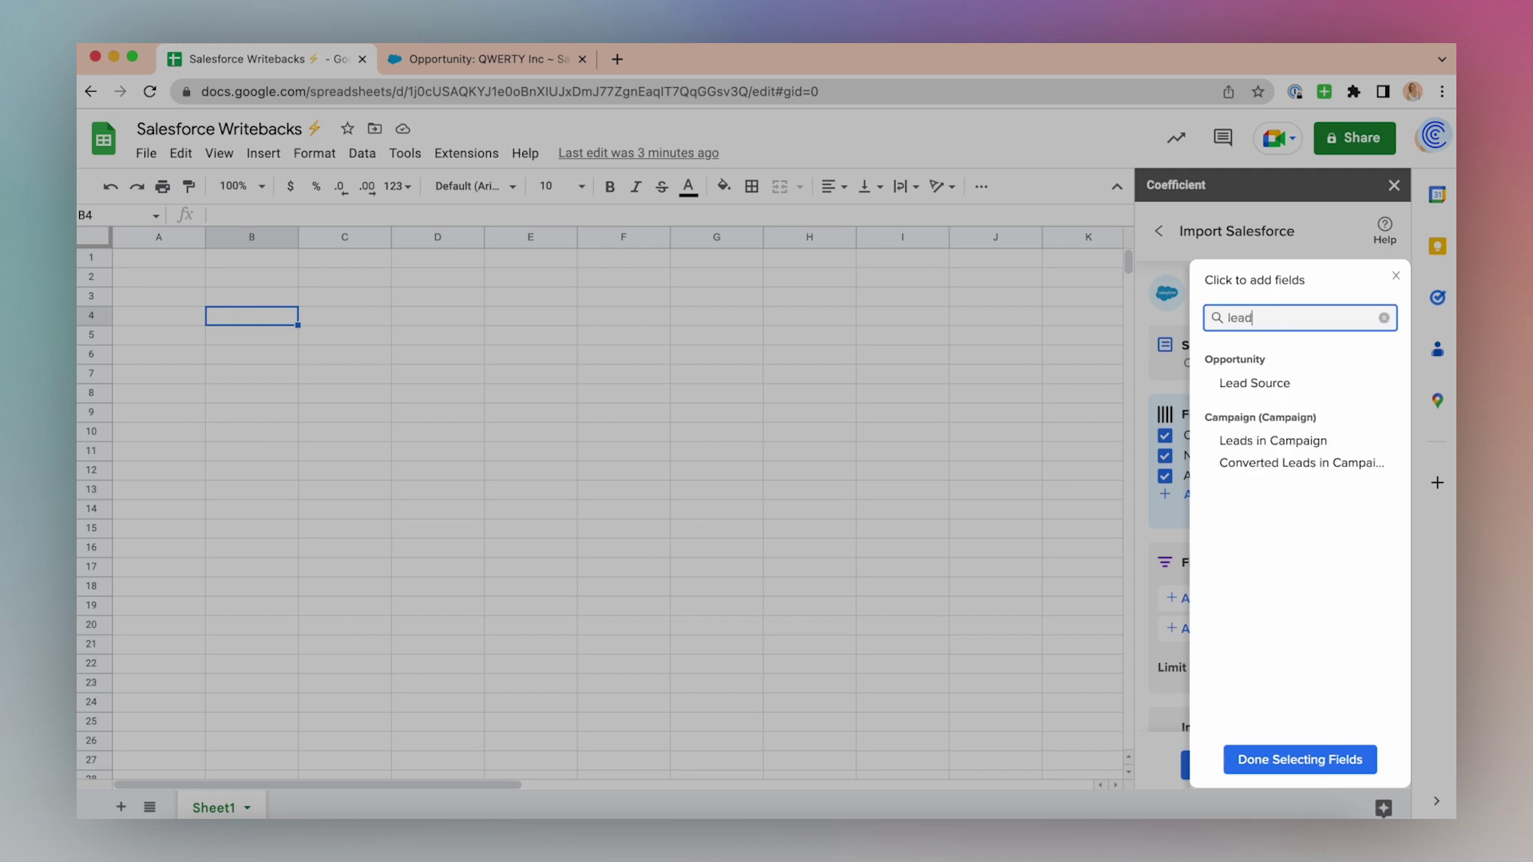
{"action": "type", "text": " s"}
{"action": "left_click", "coordinate": [1260, 384]}
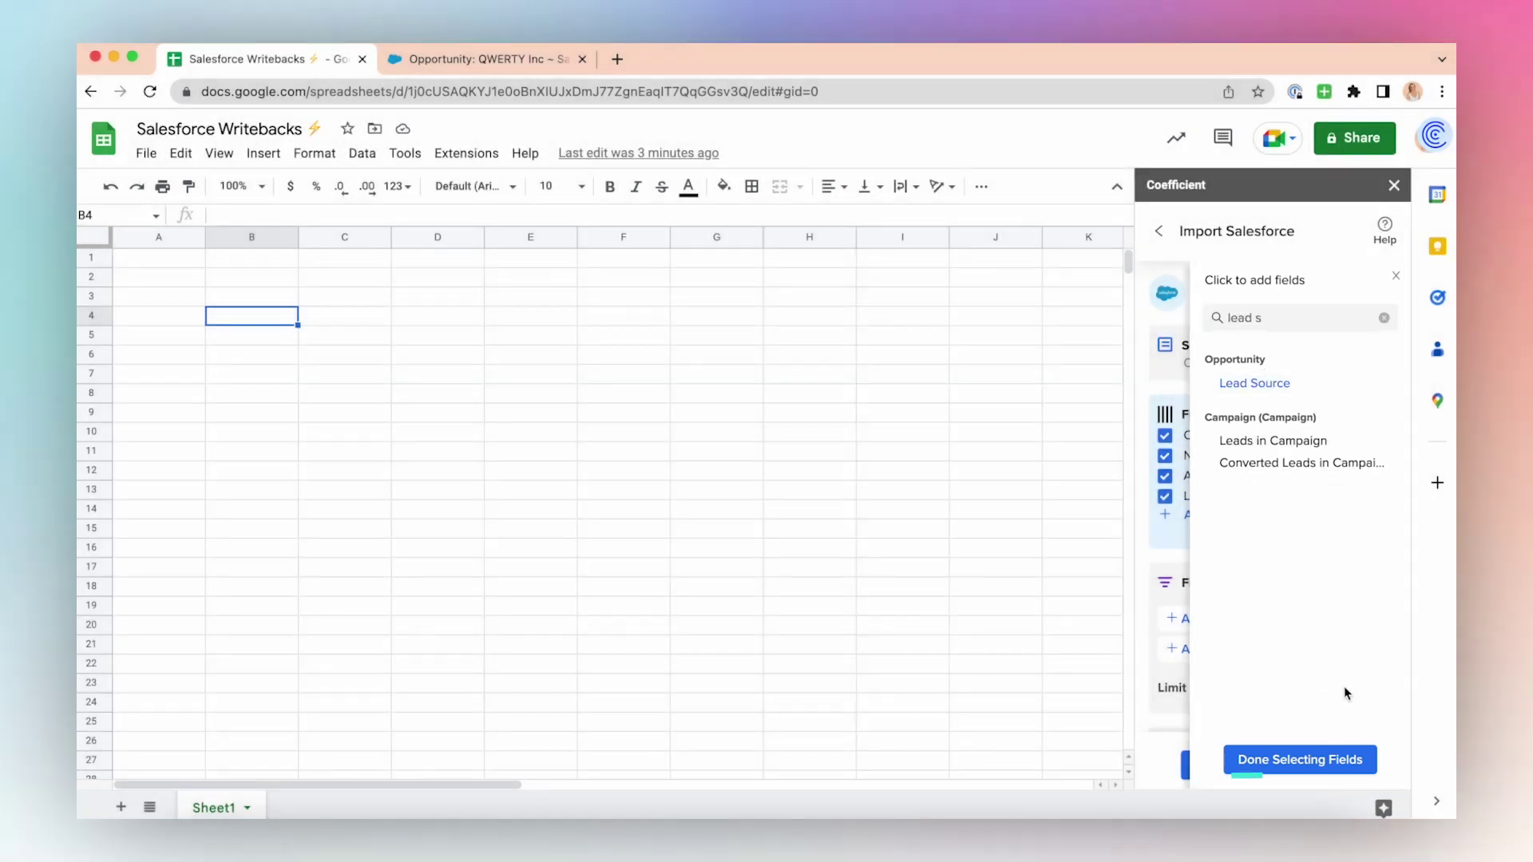
{"action": "left_click", "coordinate": [1325, 761]}
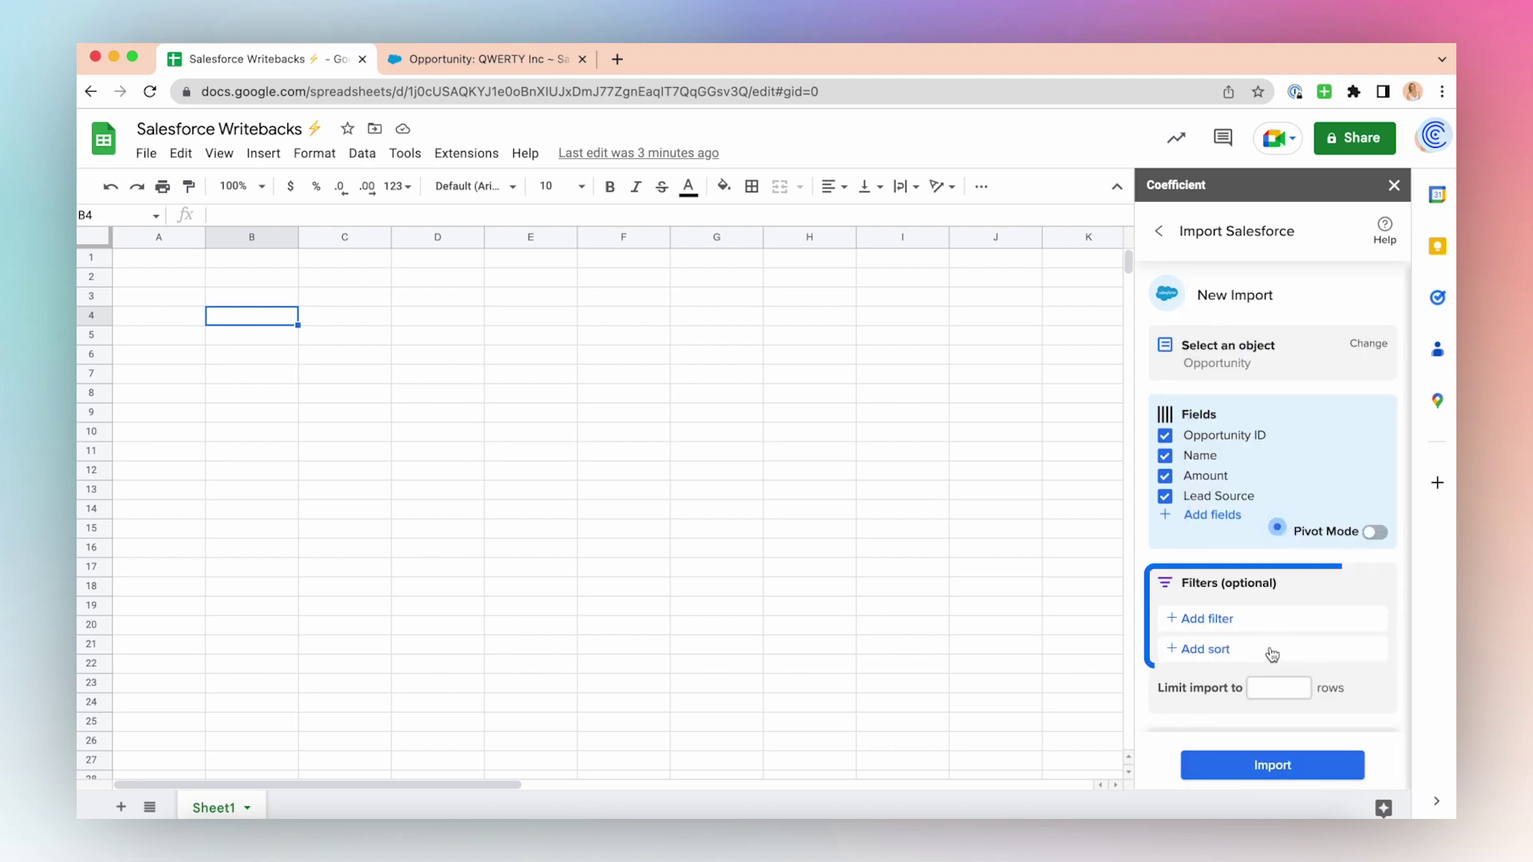
Limit the import to 10 rows, name it 'Salesforce Opportunities', and run it.
{"action": "scroll", "coordinate": [1268, 631], "scroll_direction": "down", "scroll_amount": 2}
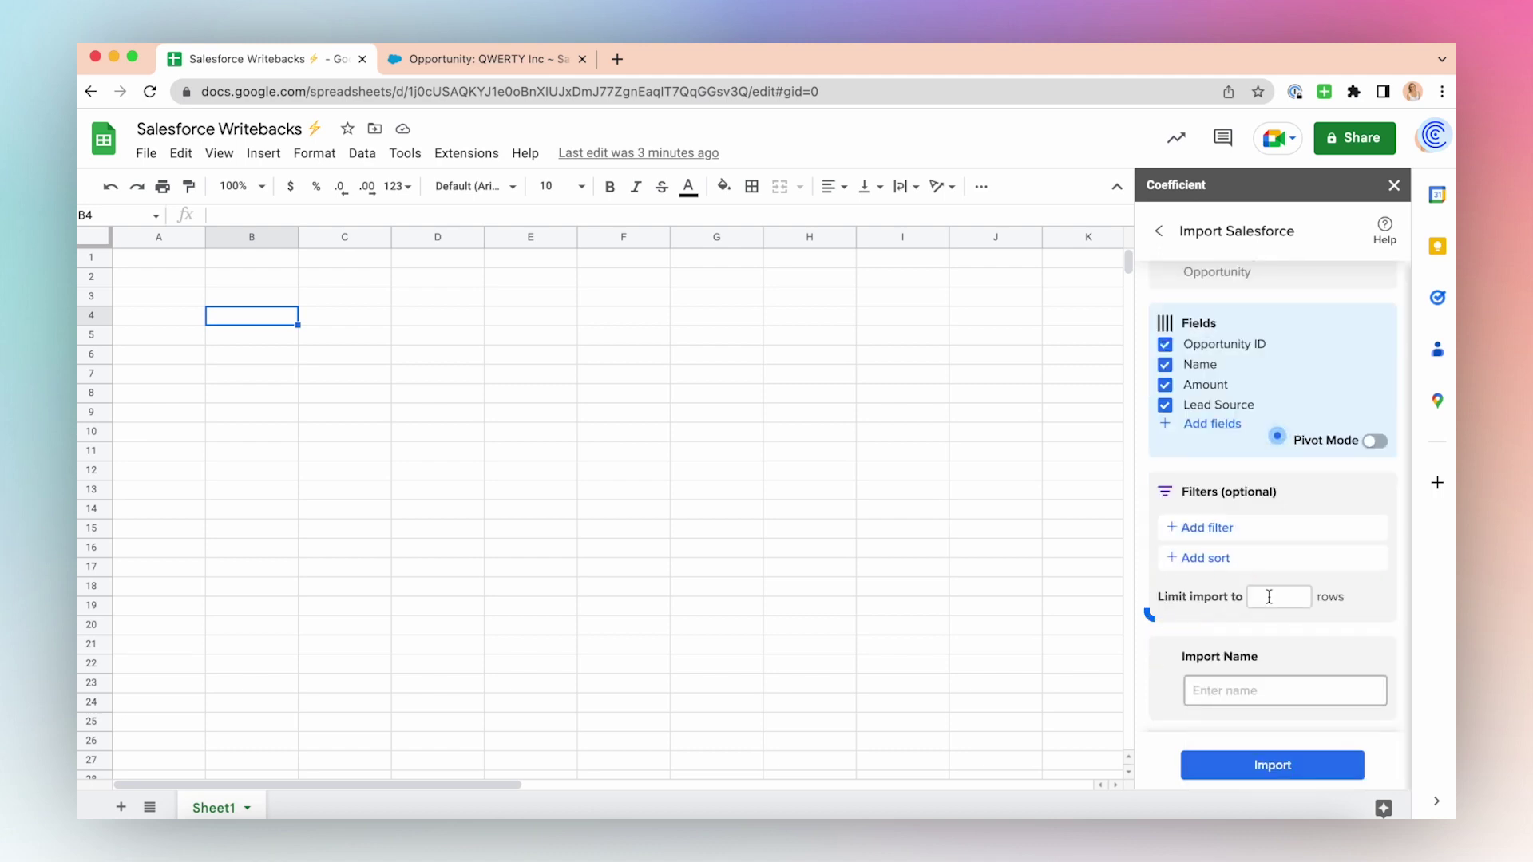
{"action": "left_click", "coordinate": [1269, 598]}
{"action": "type", "text": "10"}
{"action": "left_click", "coordinate": [1244, 685]}
{"action": "type", "text": "Salesforce Opportunities"}
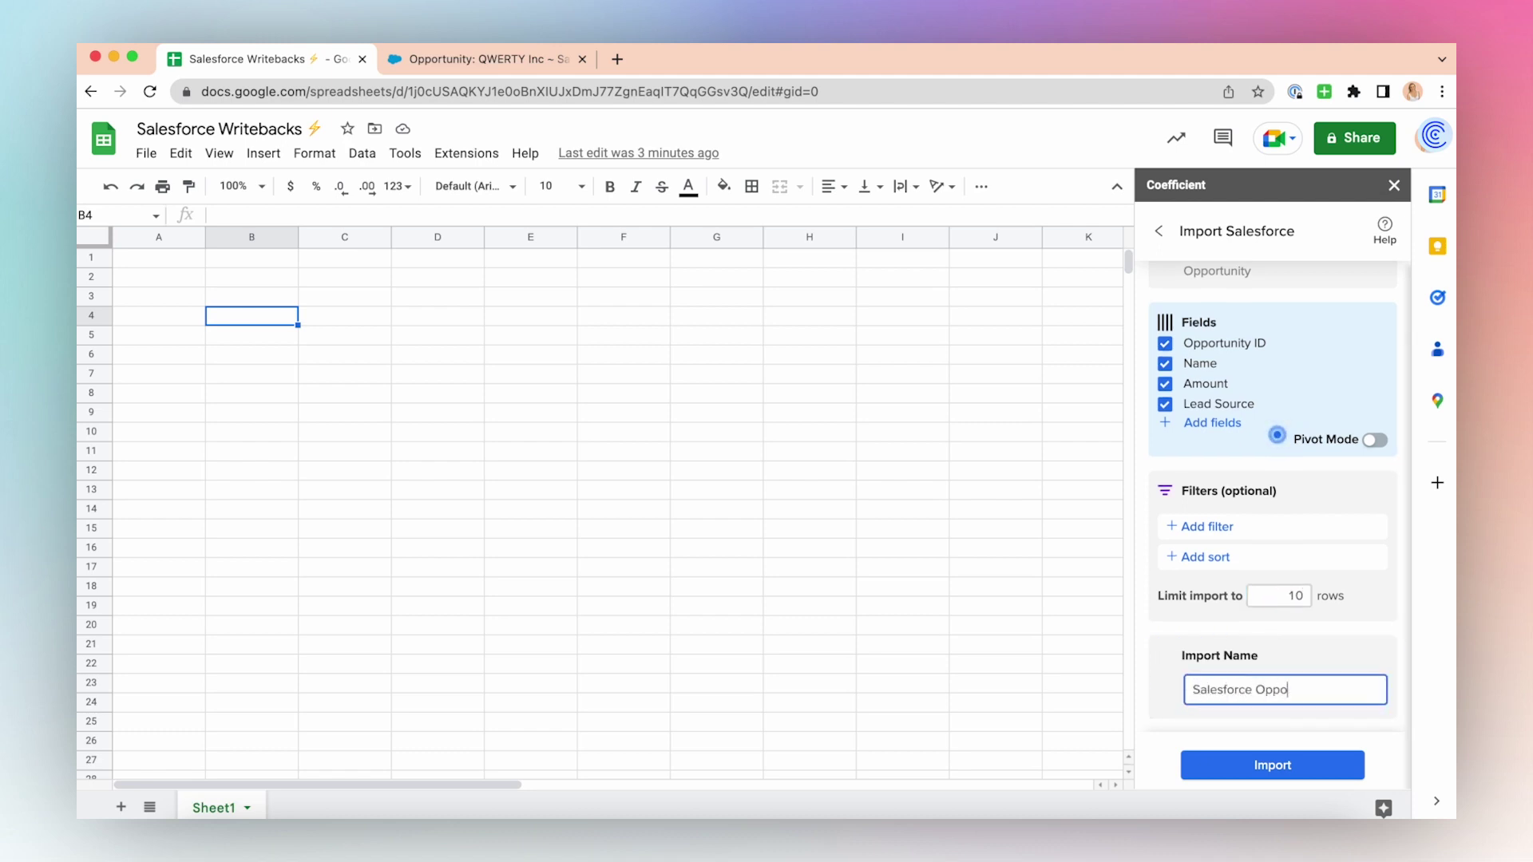
{"action": "left_click", "coordinate": [1314, 766]}
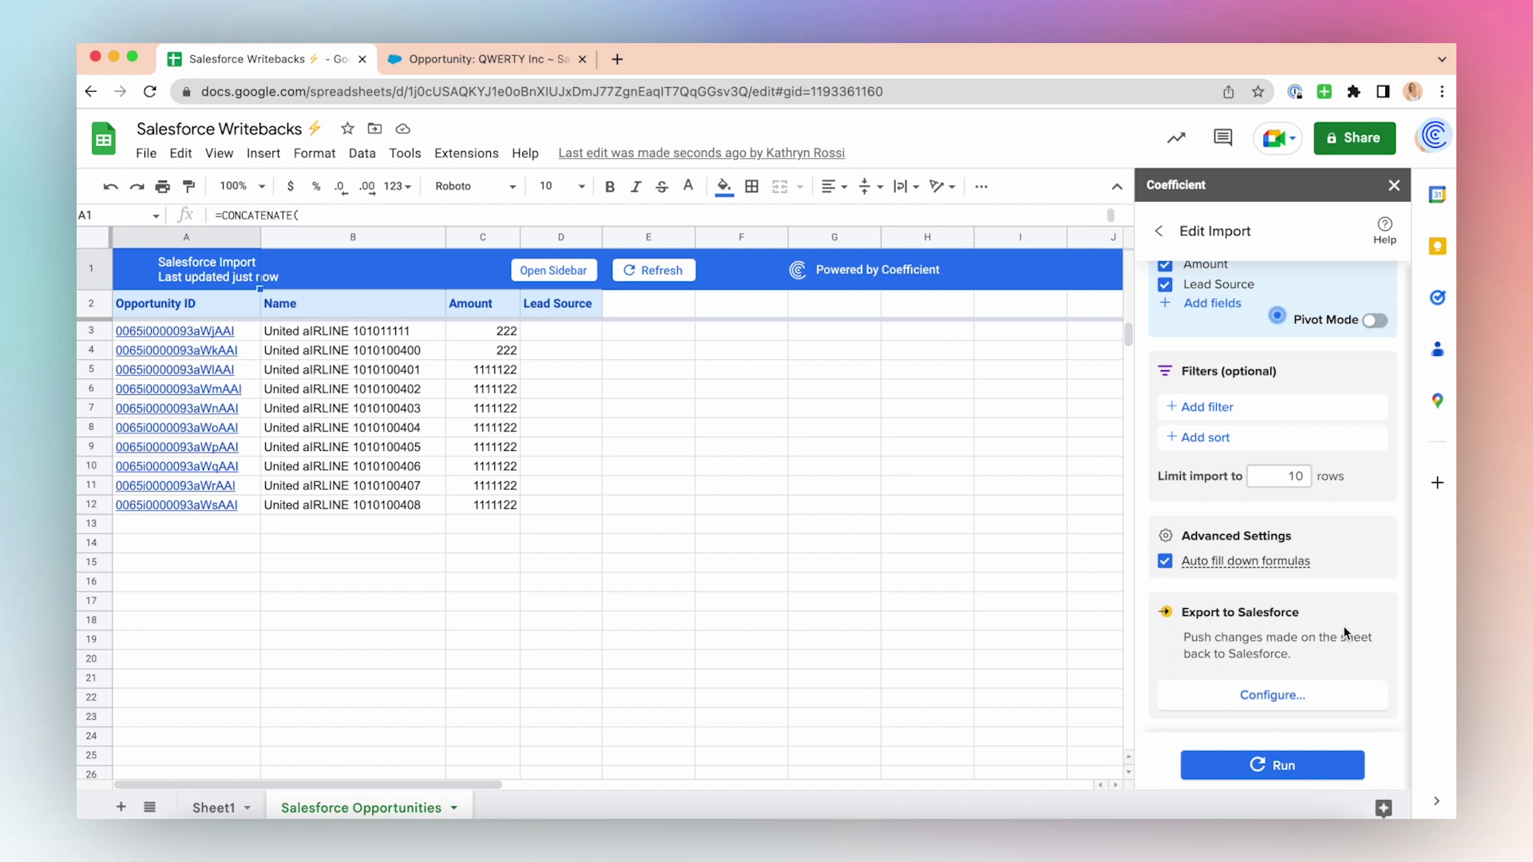
Start a Salesforce export from the Salesforce Opportunities tab with headers in row 2.
{"action": "left_click", "coordinate": [1326, 701]}
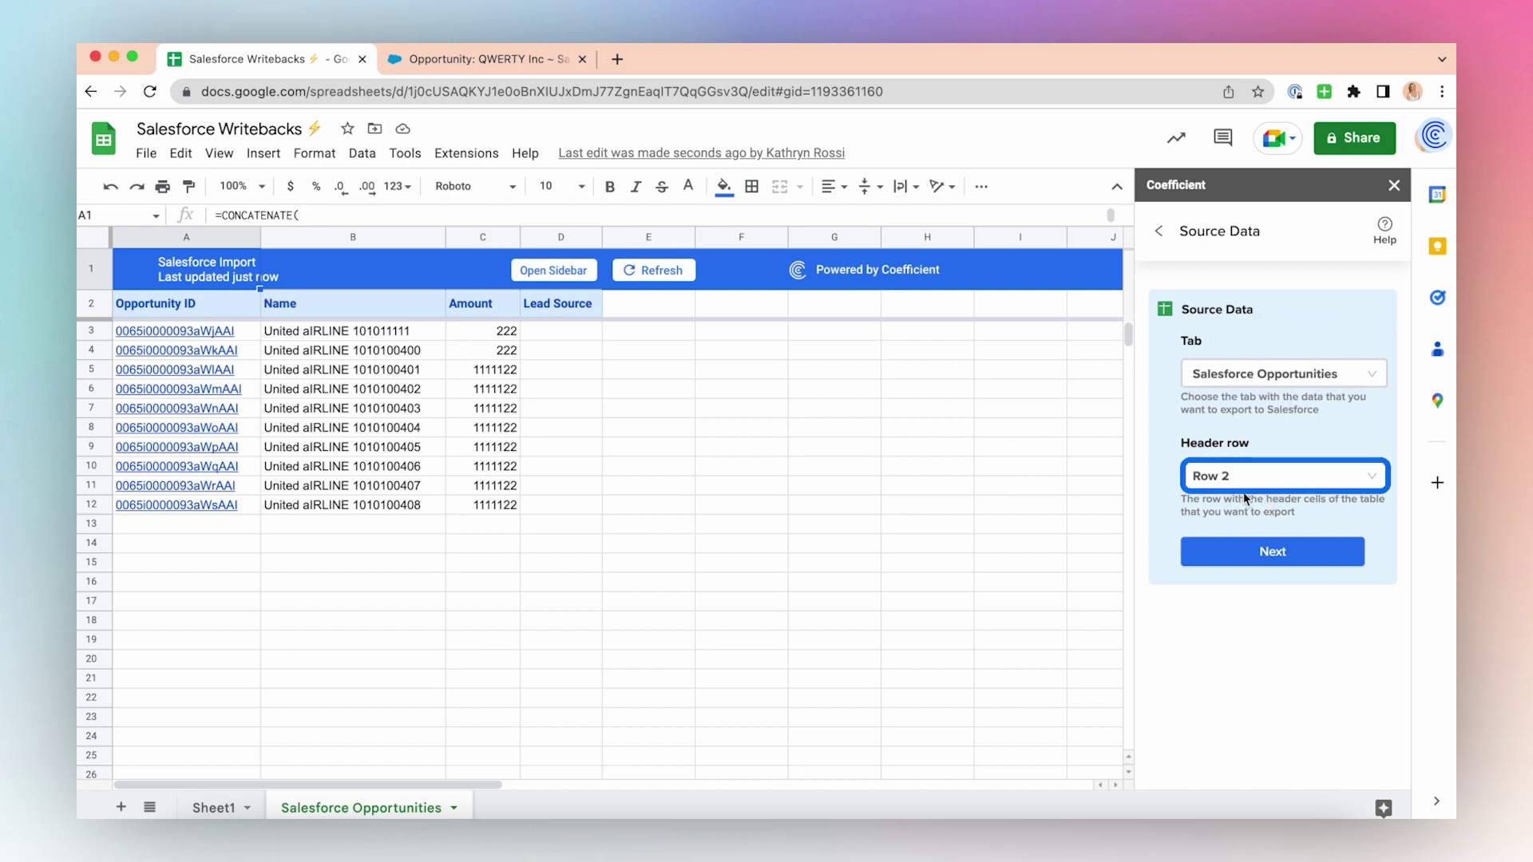
{"action": "left_click", "coordinate": [1328, 559]}
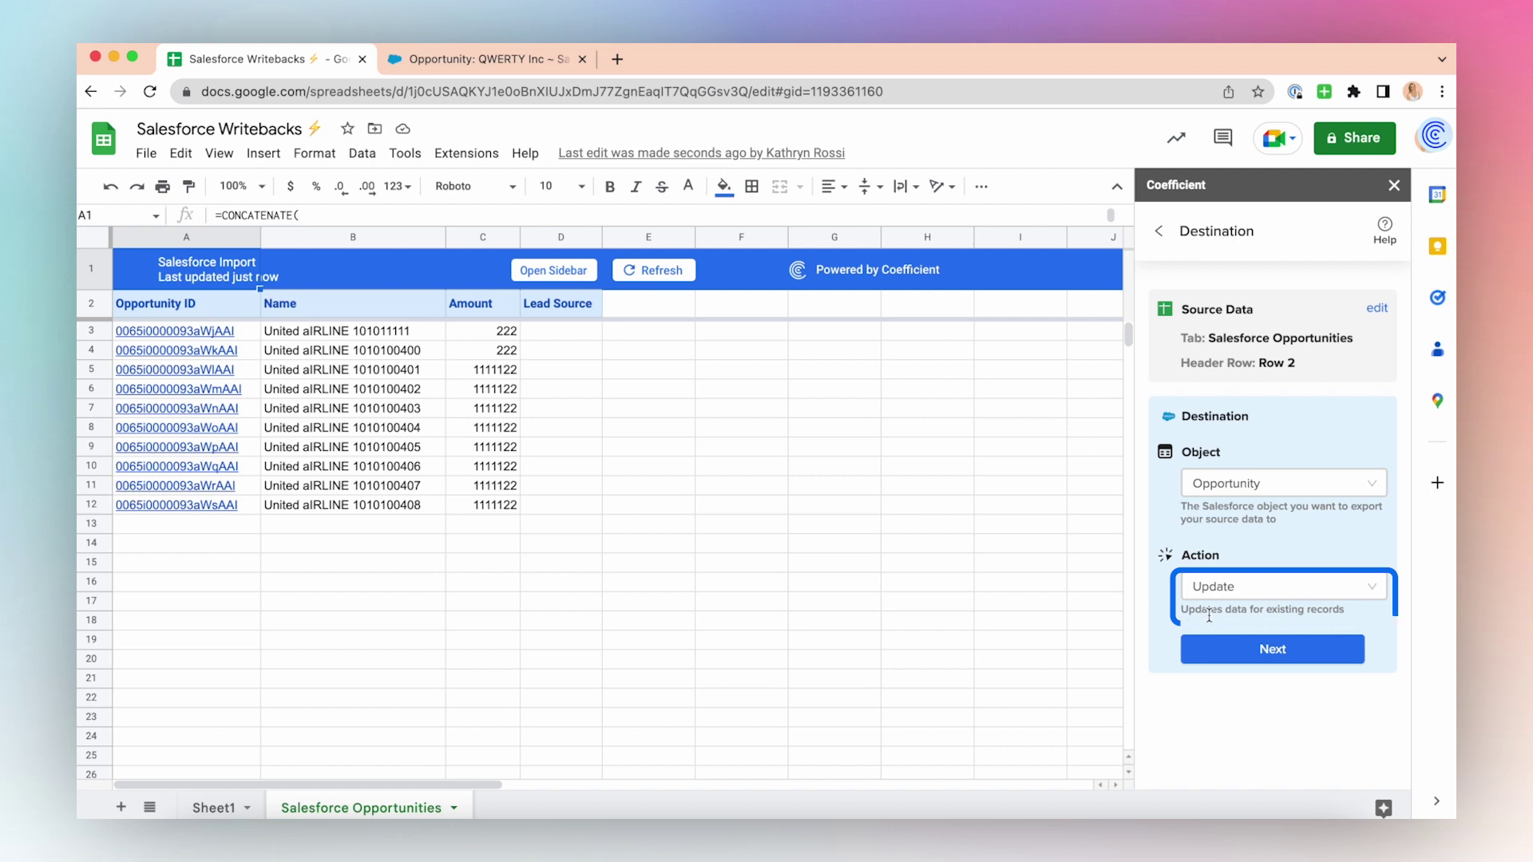
Confirm the Opportunity Update destination and keep all four field mappings.
{"action": "left_click", "coordinate": [1329, 656]}
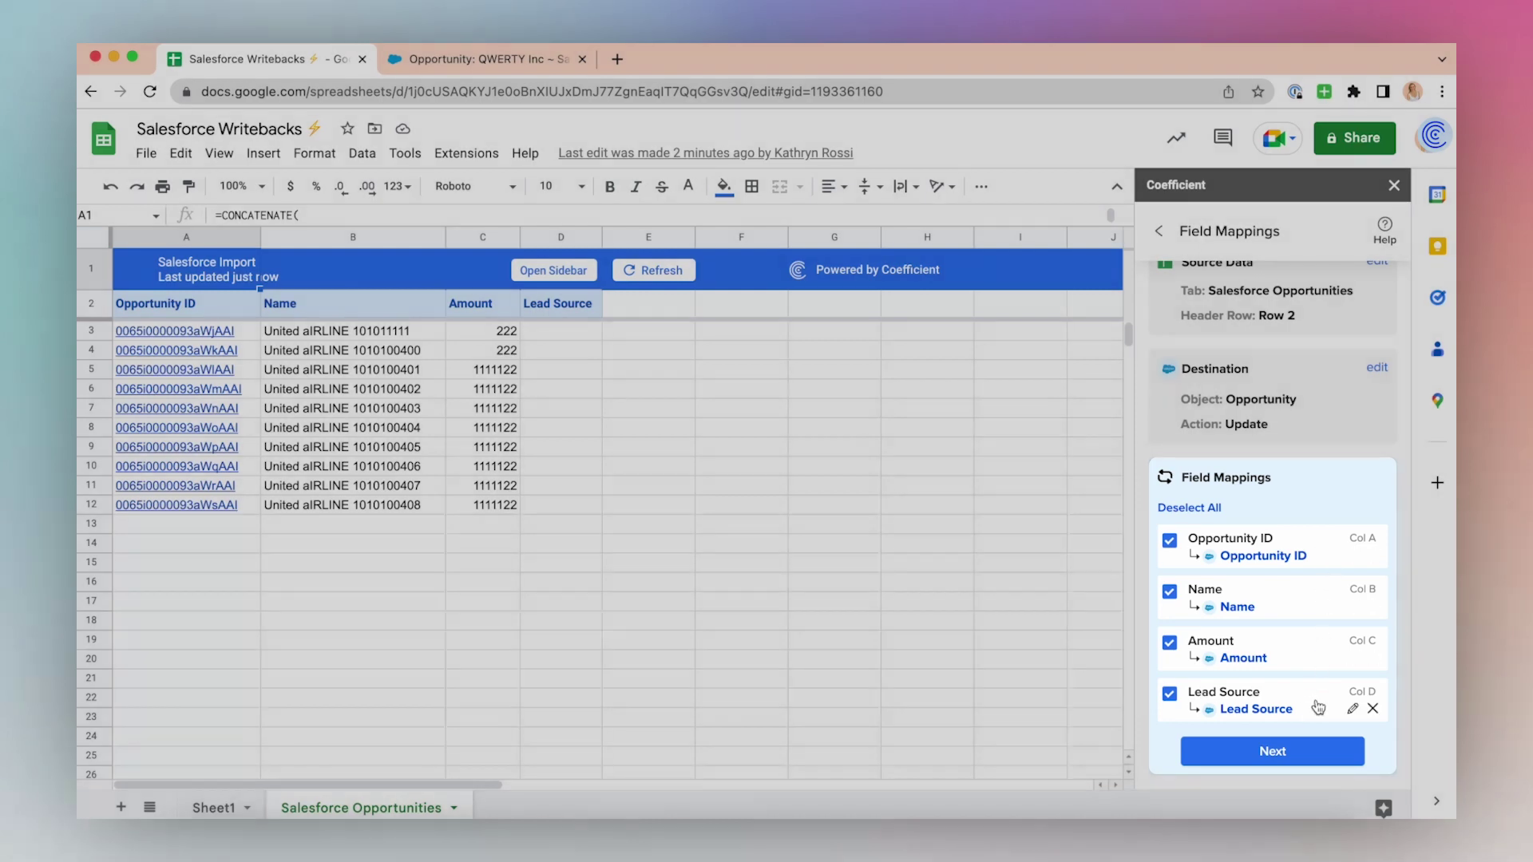
{"action": "left_click", "coordinate": [1319, 759]}
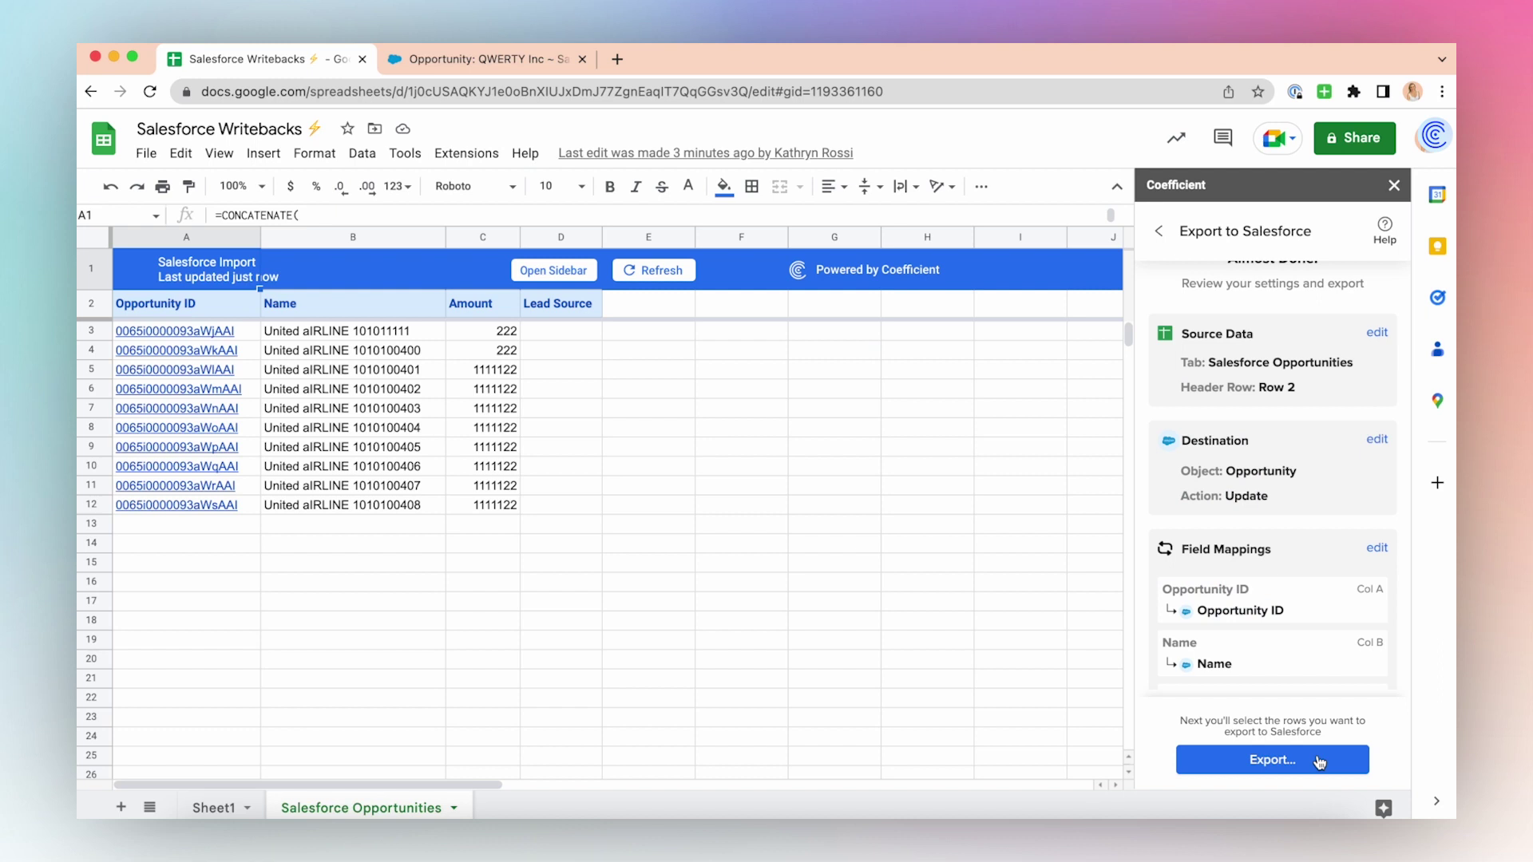
{"action": "left_click", "coordinate": [574, 332]}
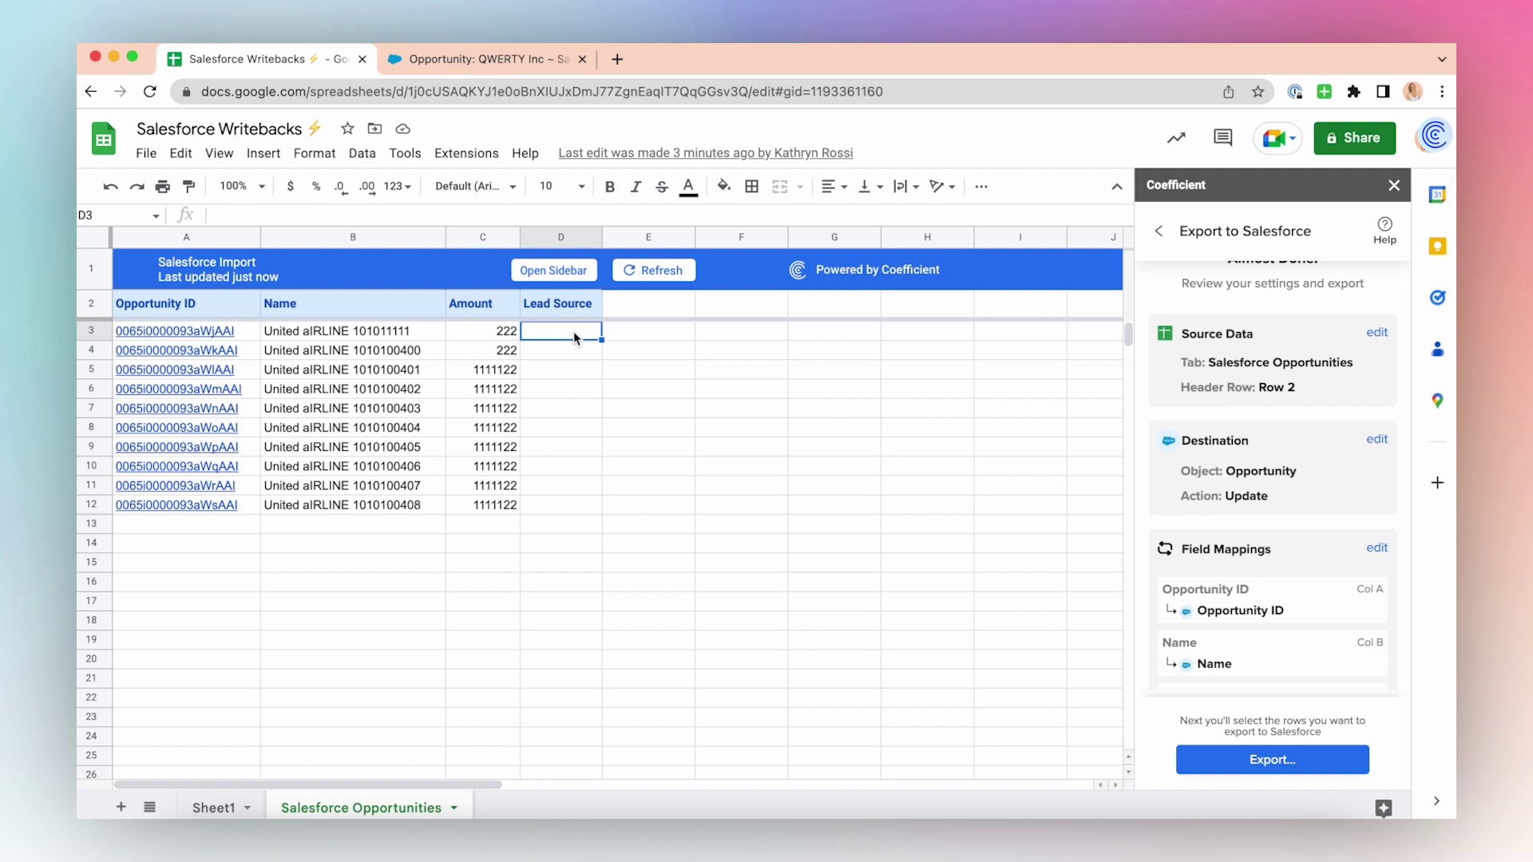
Enter 'Web' in D3 and copy it down through D12.
{"action": "type", "text": "Web"}
{"action": "key", "text": "Return"}
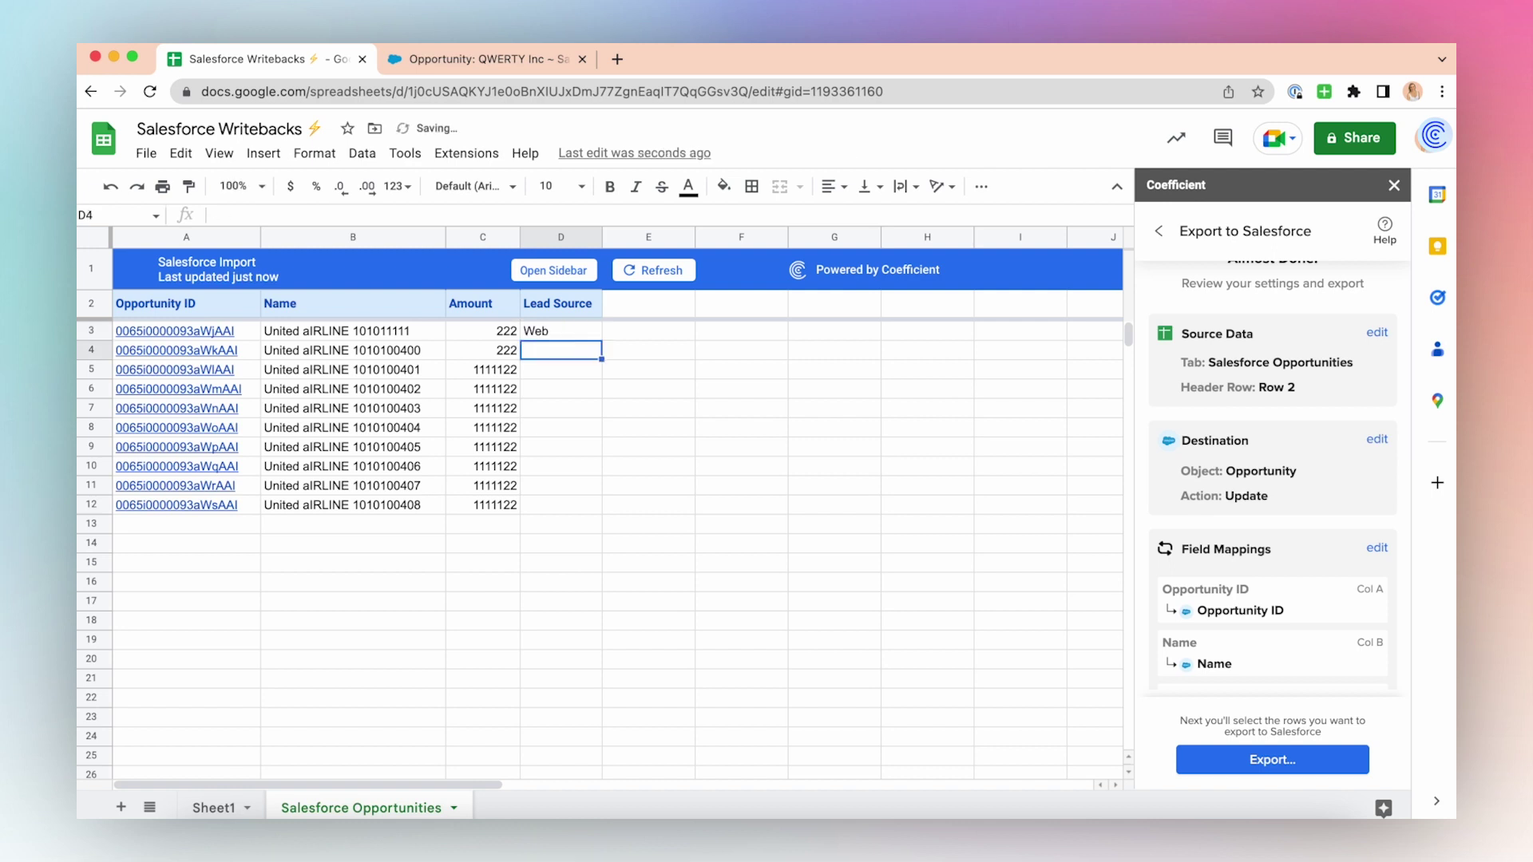
{"action": "left_click", "coordinate": [581, 329]}
{"action": "key", "text": "super+c"}
{"action": "left_click_drag", "start_coordinate": [561, 351], "coordinate": [557, 511]}
{"action": "key", "text": "super+v"}
{"action": "left_click", "coordinate": [611, 466]}
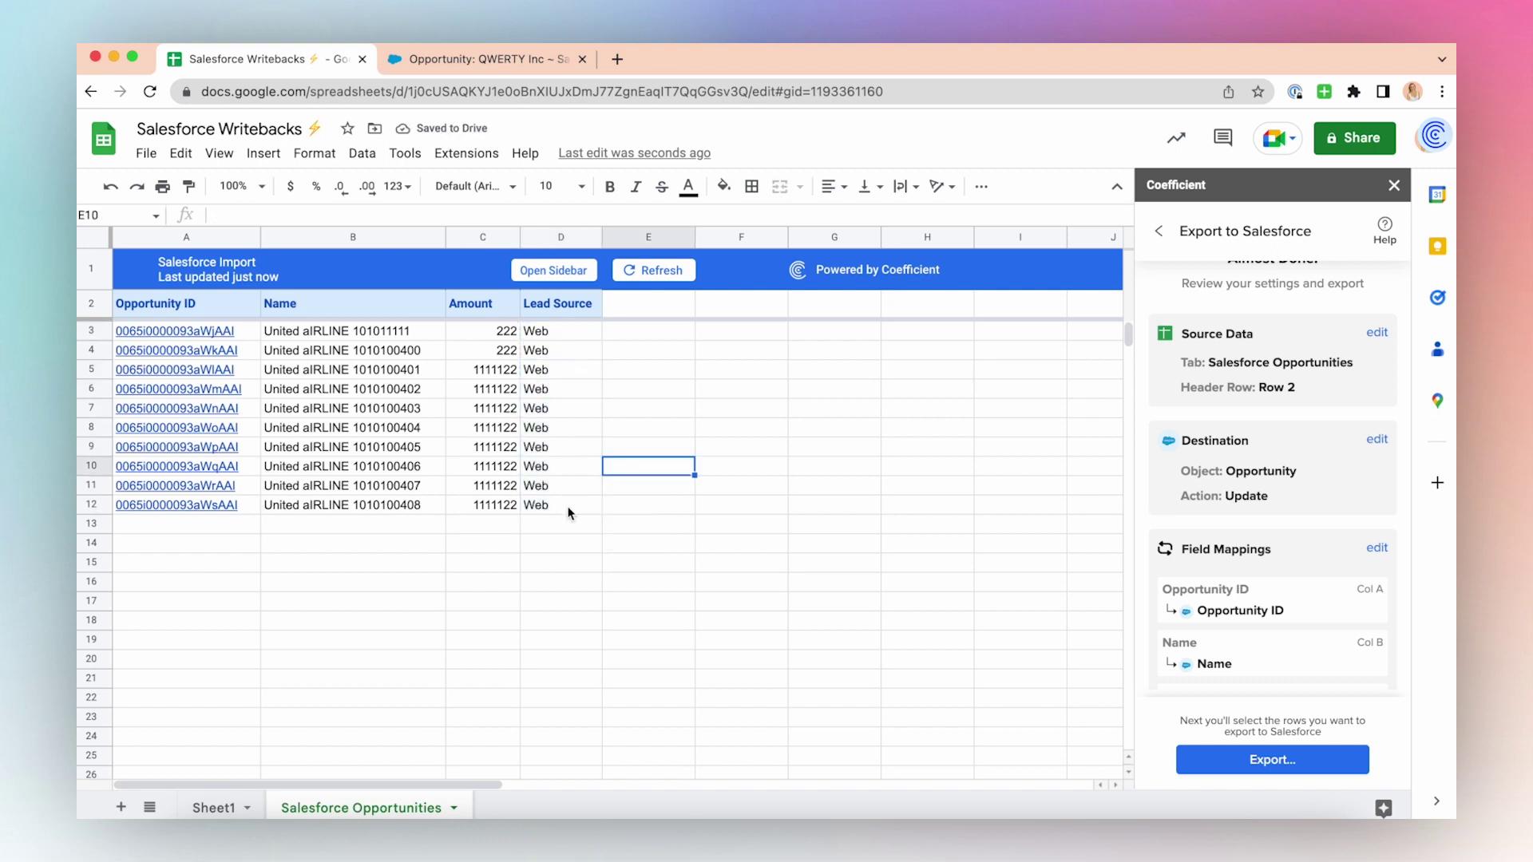
{"action": "scroll", "coordinate": [1236, 551], "scroll_direction": "down", "scroll_amount": 5}
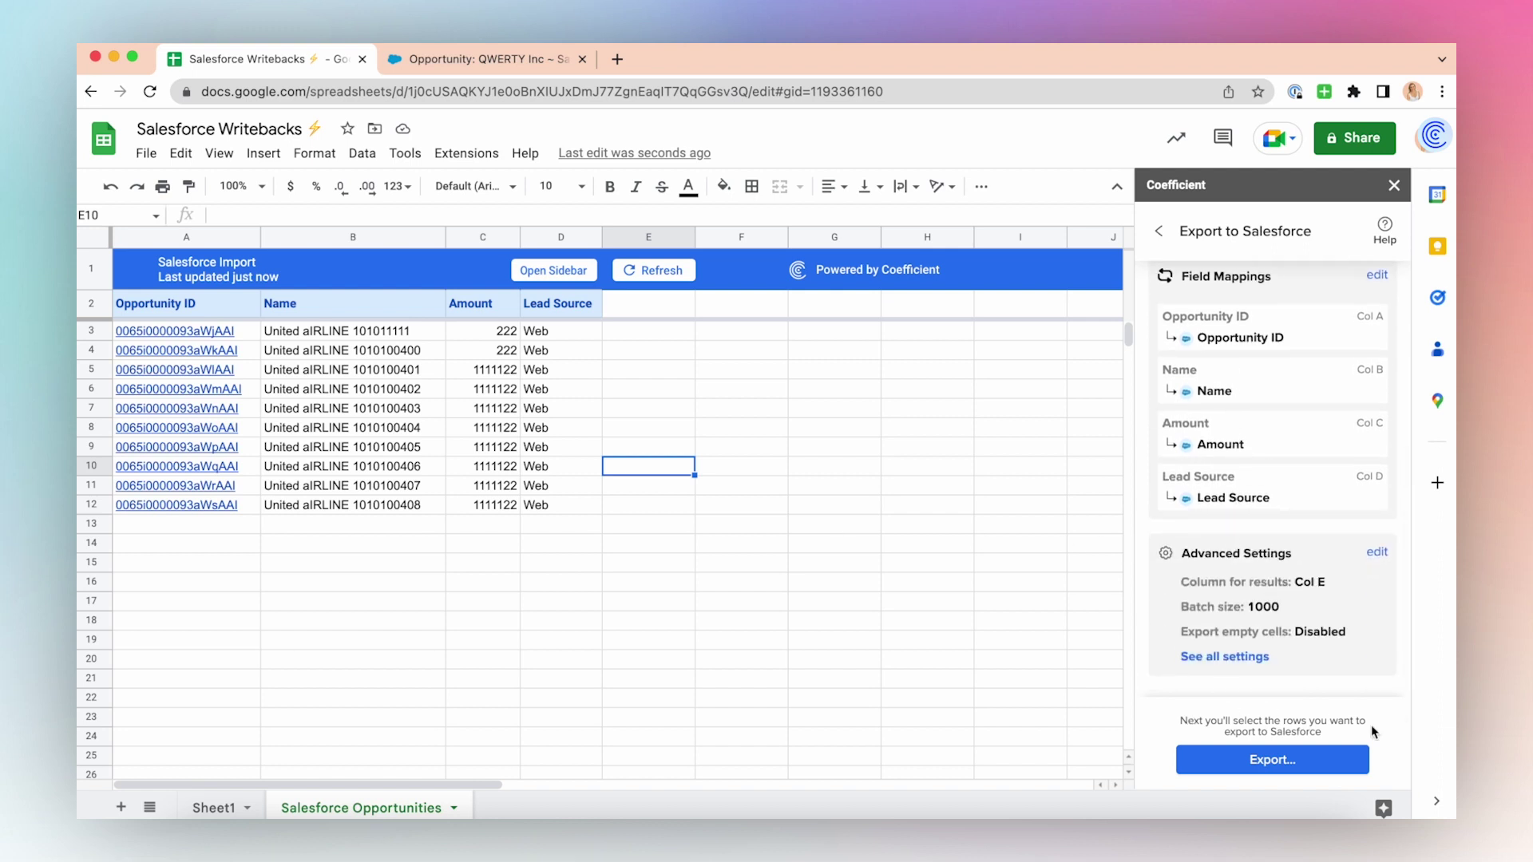
Export all rows on the sheet and confirm updating 10 rows in Salesforce.
{"action": "left_click", "coordinate": [1326, 767]}
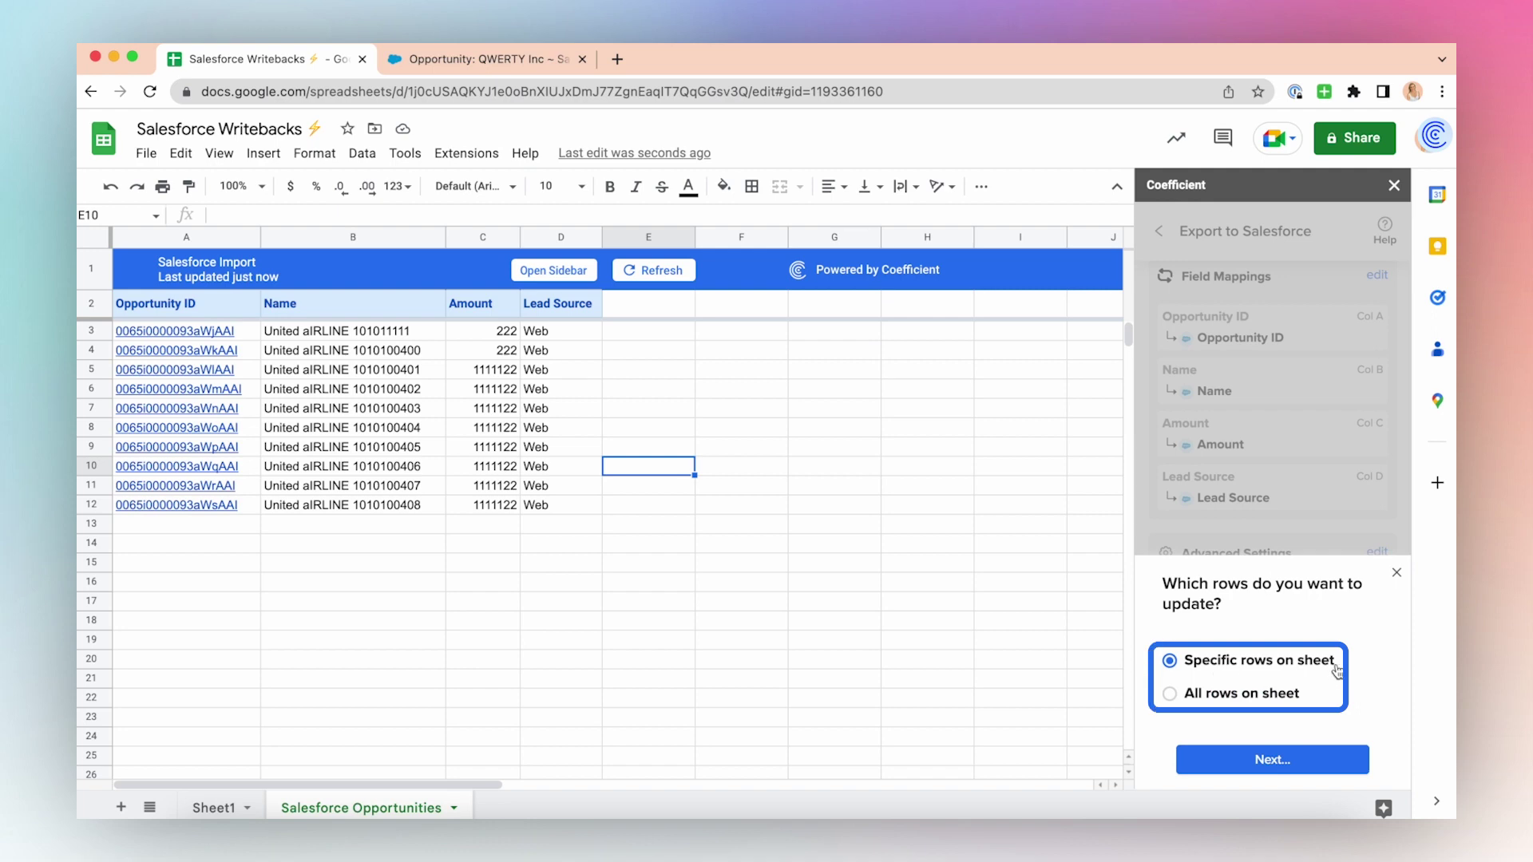
{"action": "left_click", "coordinate": [1246, 701]}
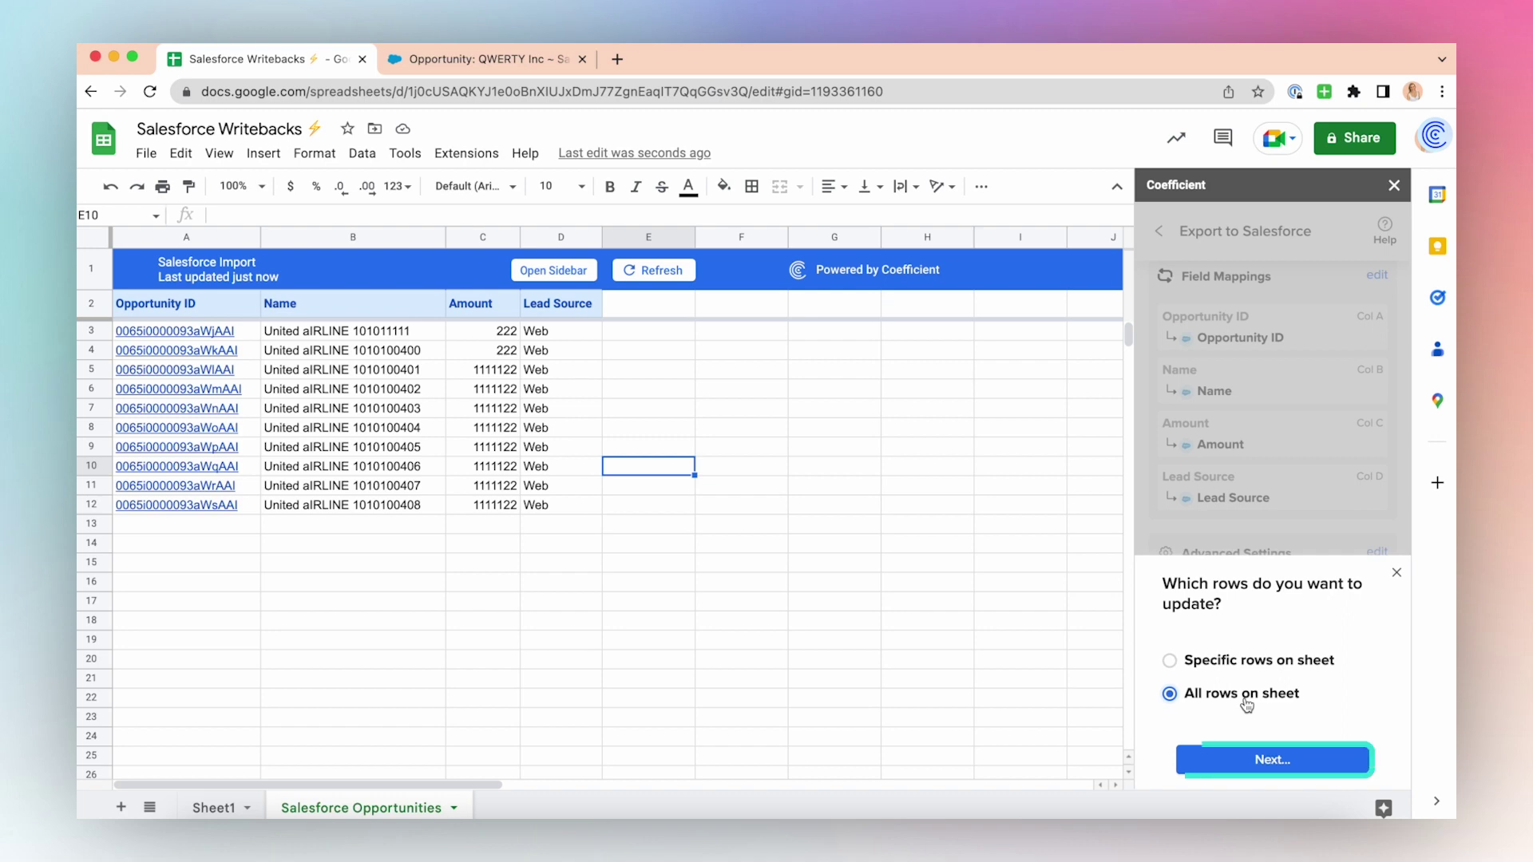
{"action": "left_click", "coordinate": [1323, 763]}
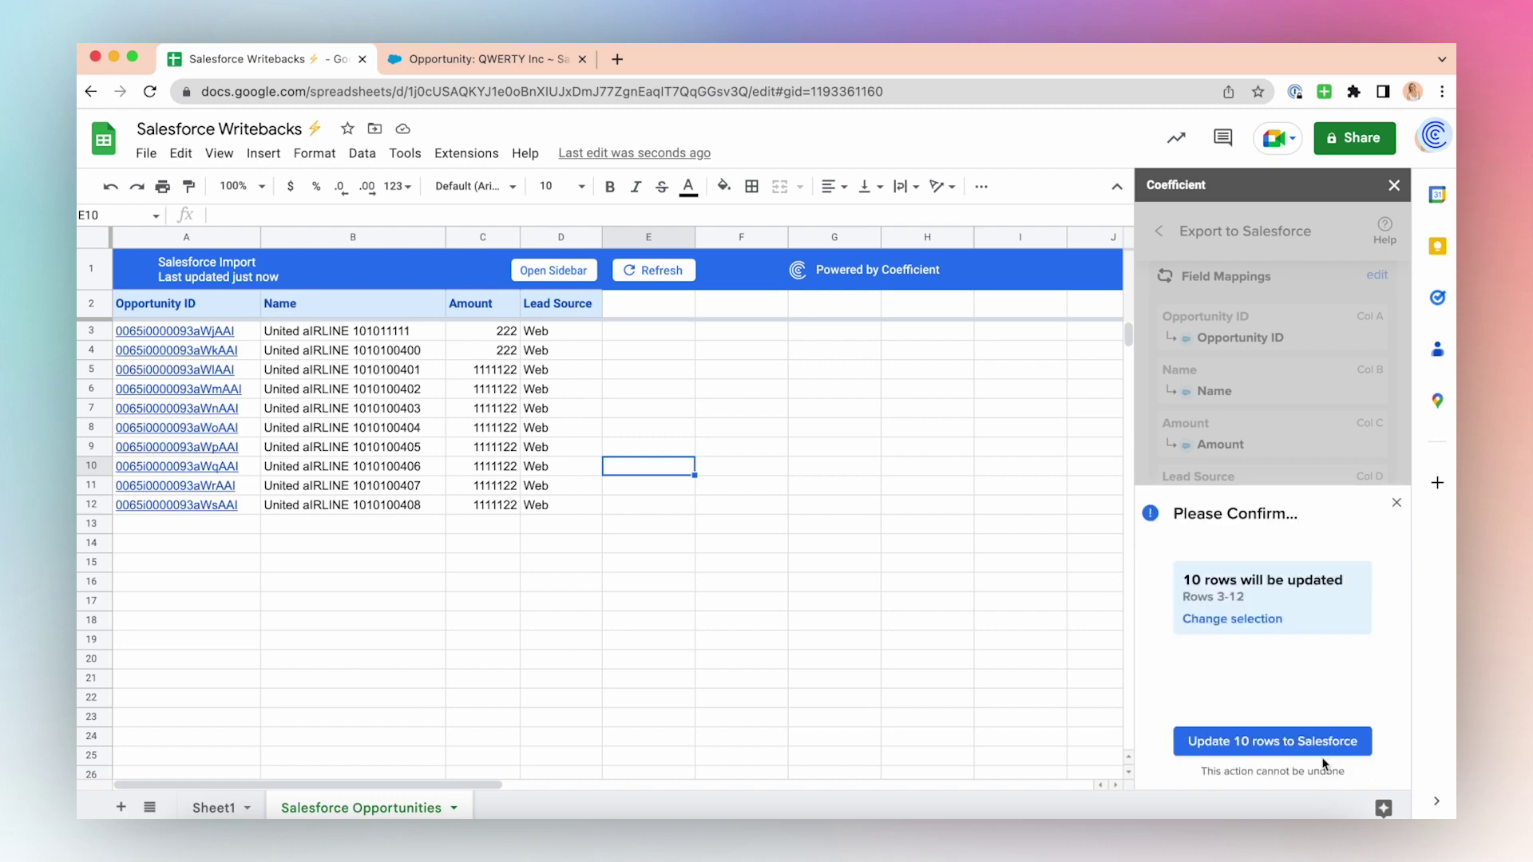
{"action": "left_click", "coordinate": [1295, 757]}
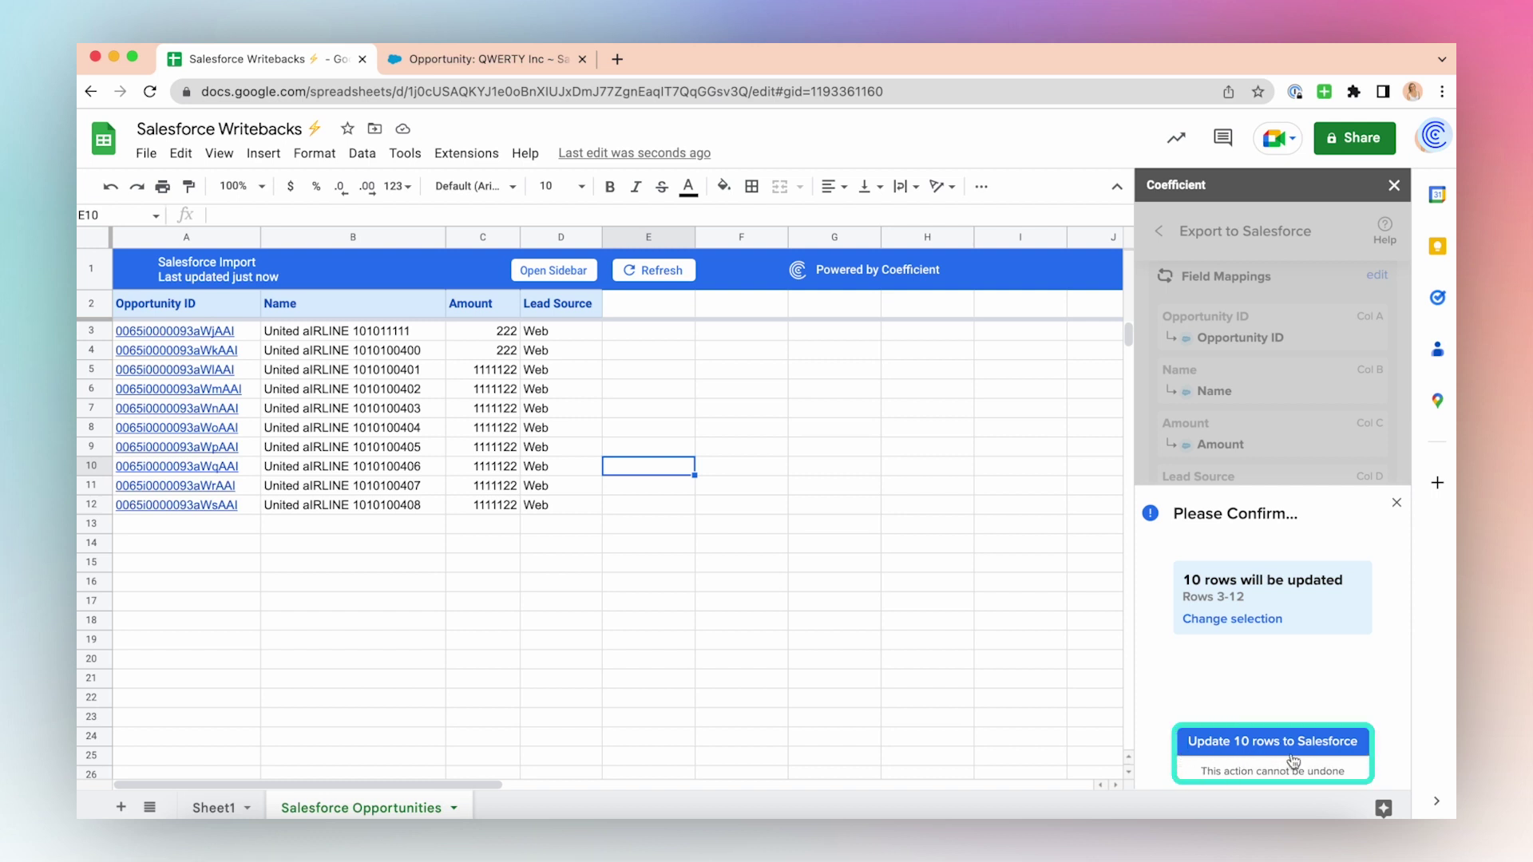
{"action": "left_click", "coordinate": [1353, 755]}
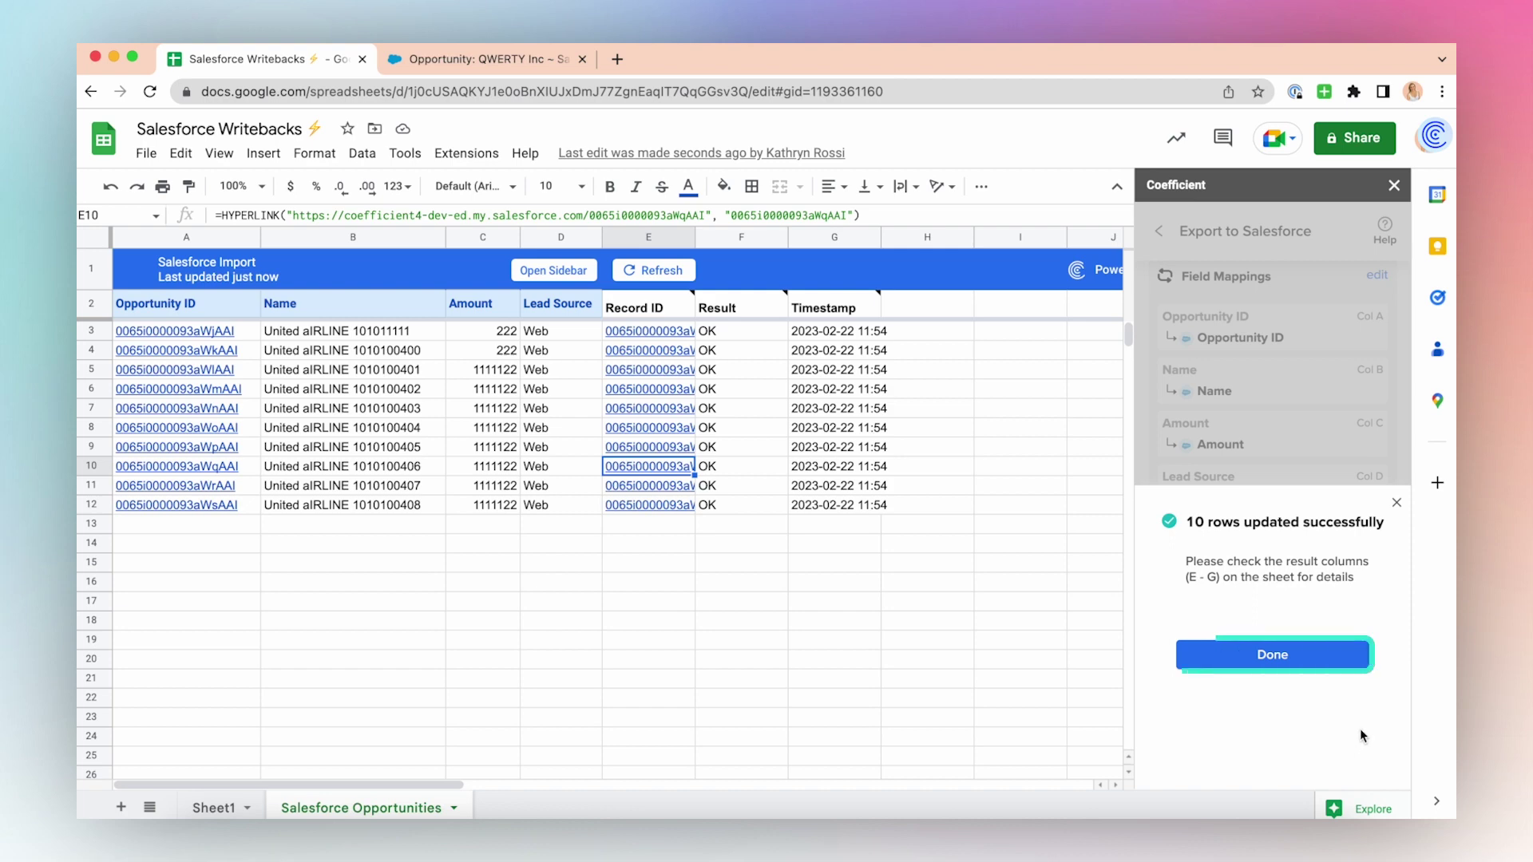
Dismiss the success message and open the first opportunity's Salesforce record from cell A3.
{"action": "left_click", "coordinate": [1310, 653]}
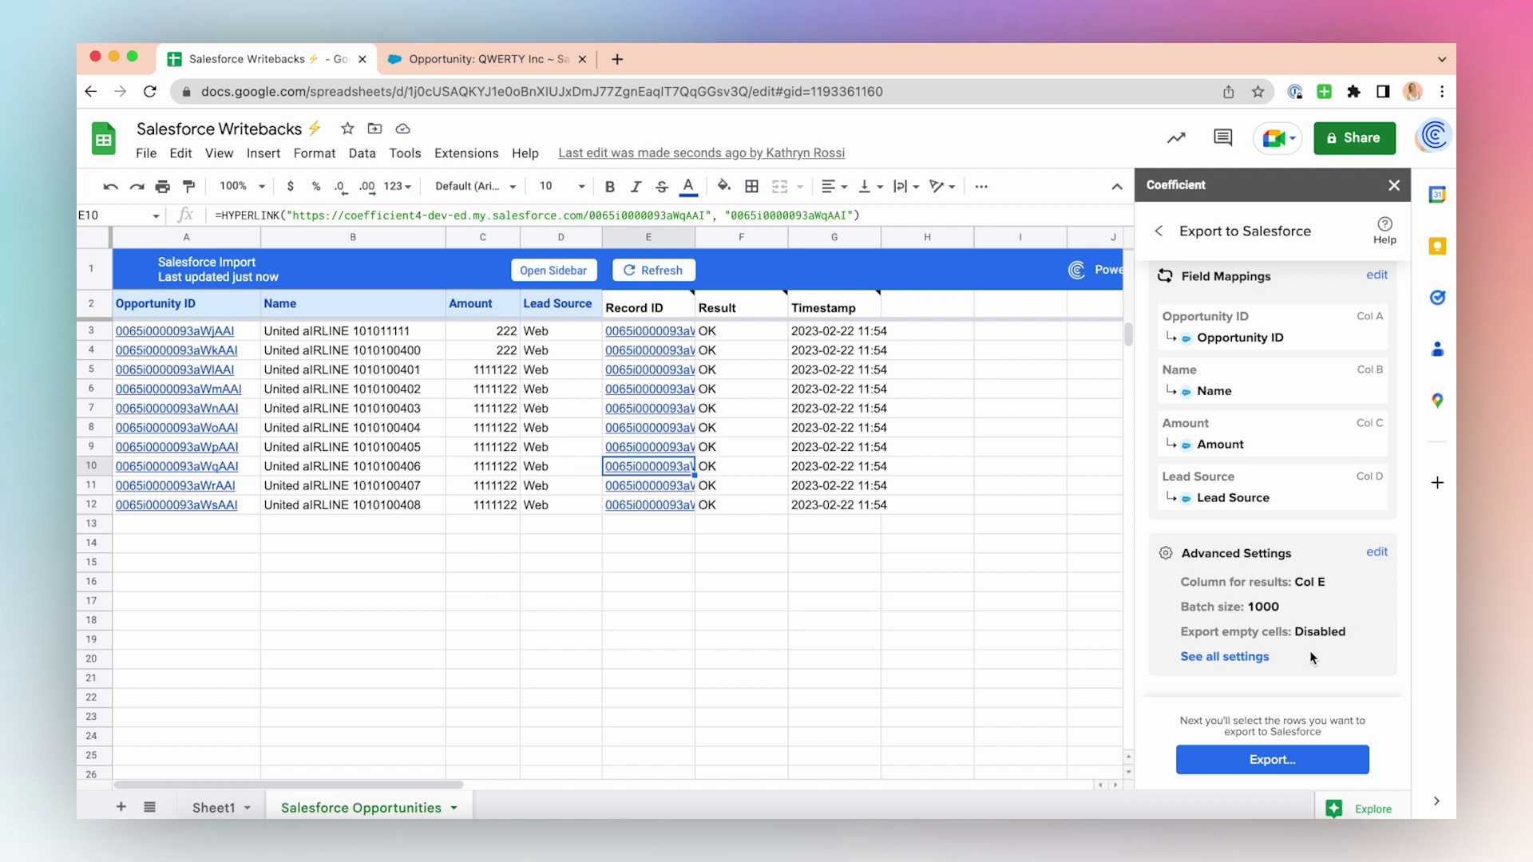
{"action": "left_click", "coordinate": [254, 335]}
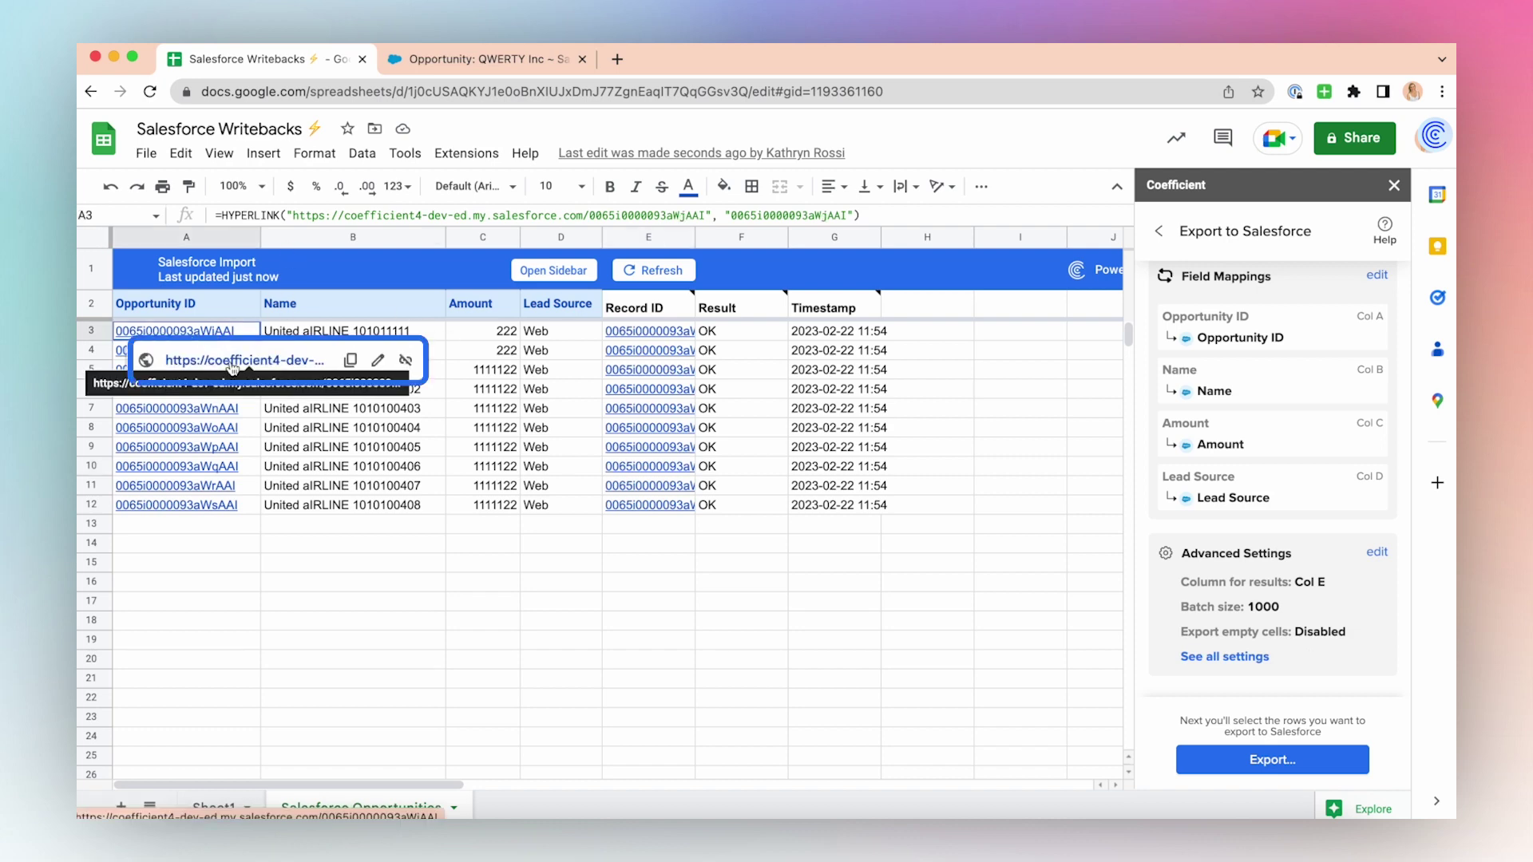
{"action": "left_click", "coordinate": [175, 357]}
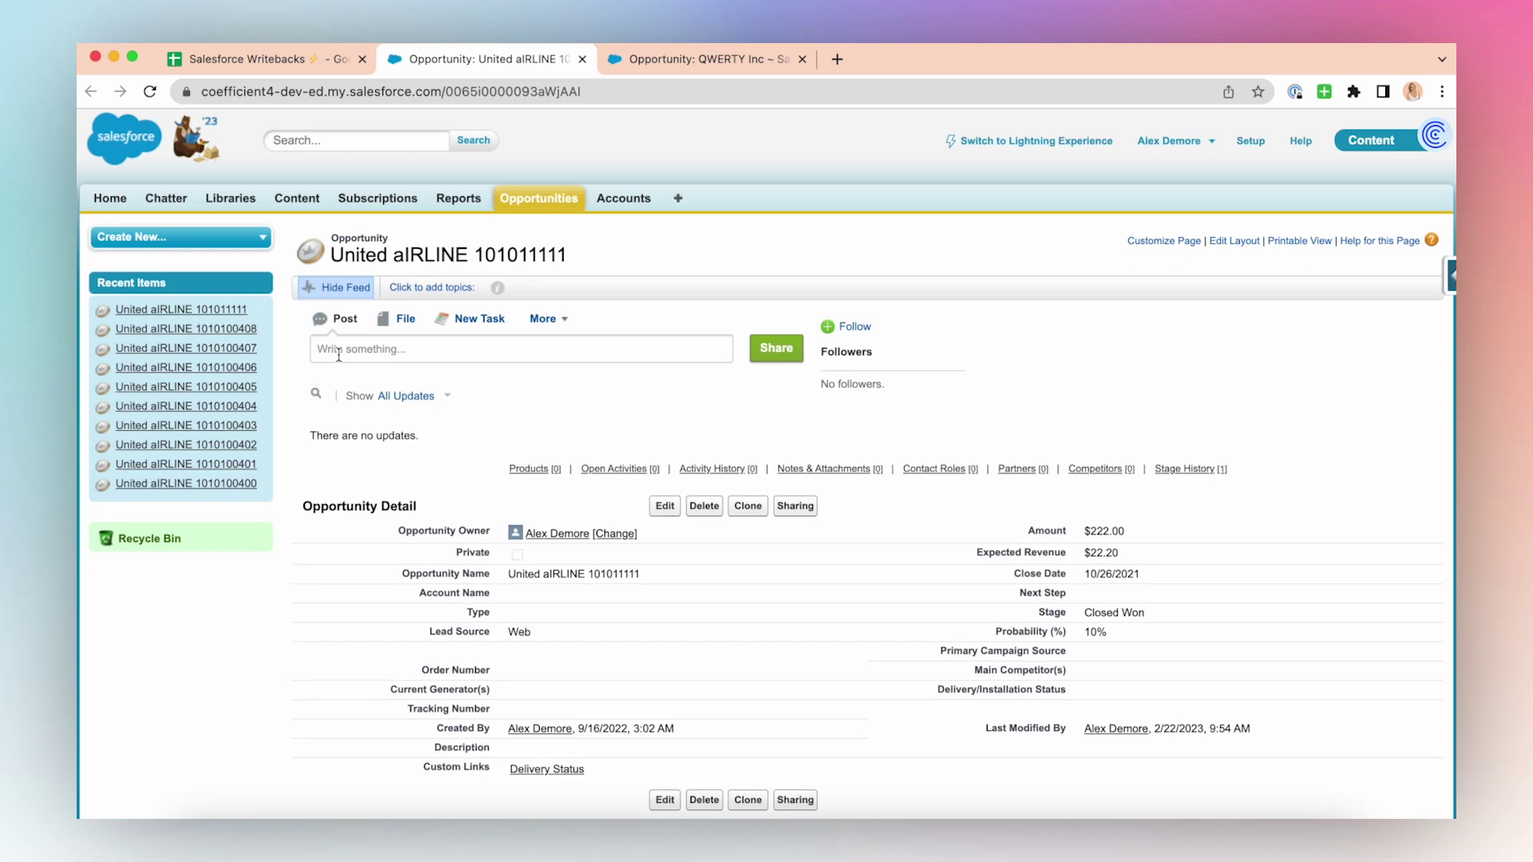
Scroll to Opportunity Detail and highlight the Lead Source row showing Web.
{"action": "scroll", "coordinate": [619, 460], "scroll_direction": "down", "scroll_amount": 2}
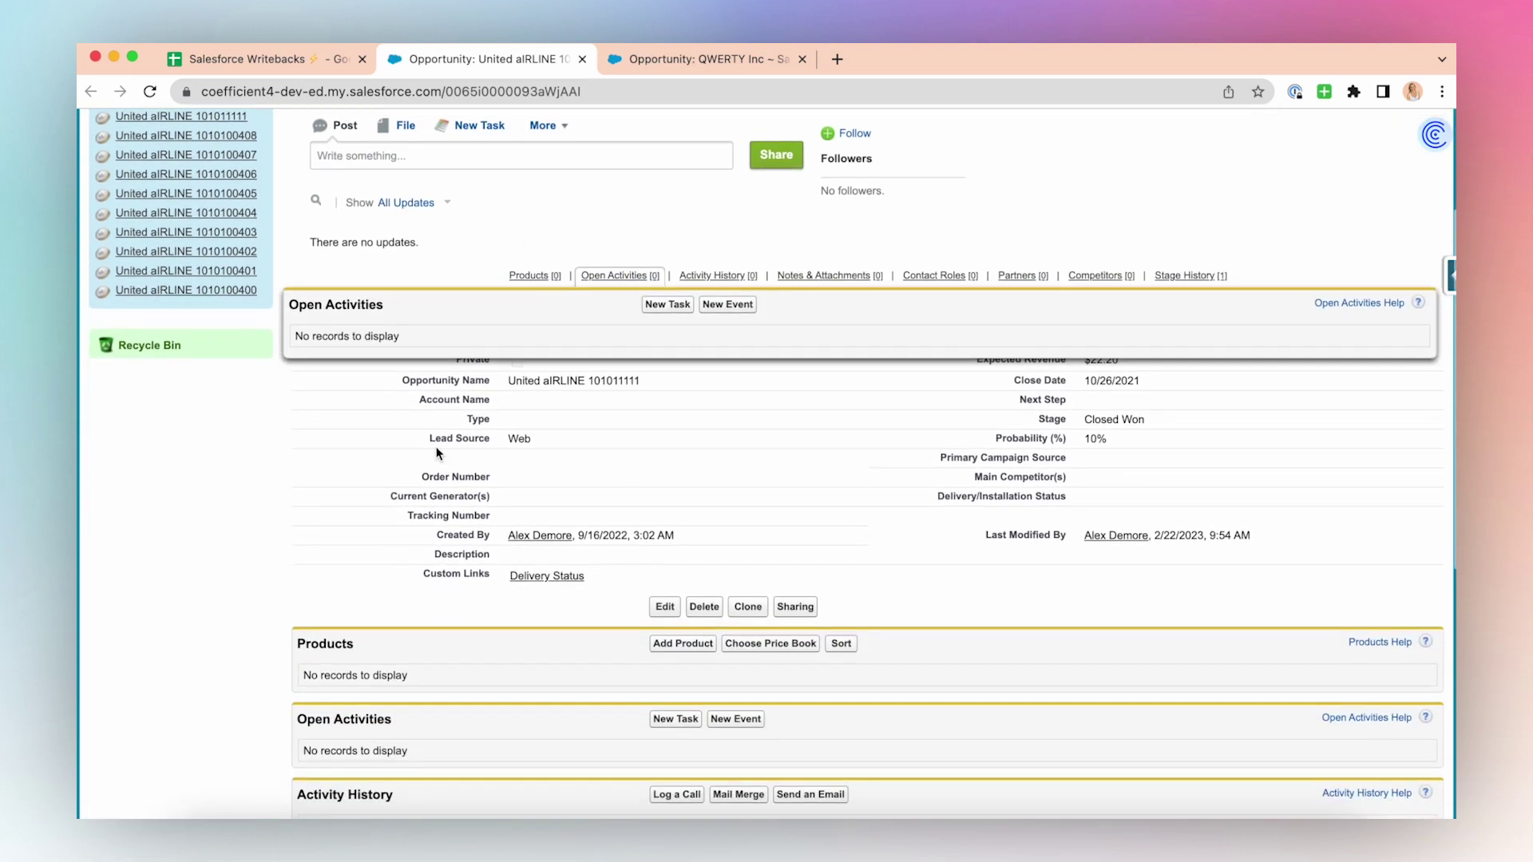
{"action": "left_click_drag", "start_coordinate": [414, 438], "coordinate": [549, 439]}
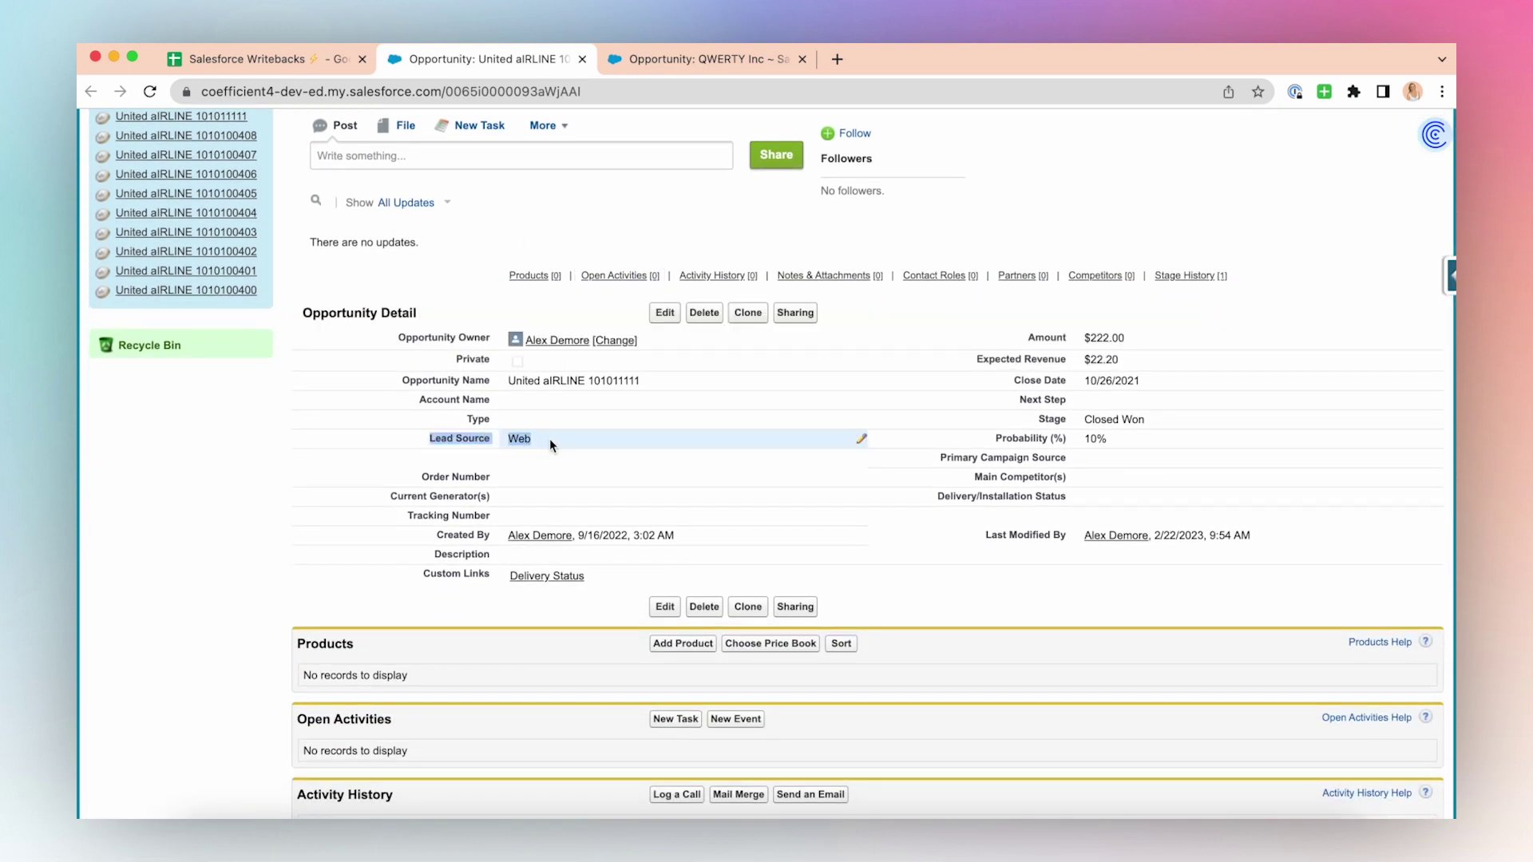